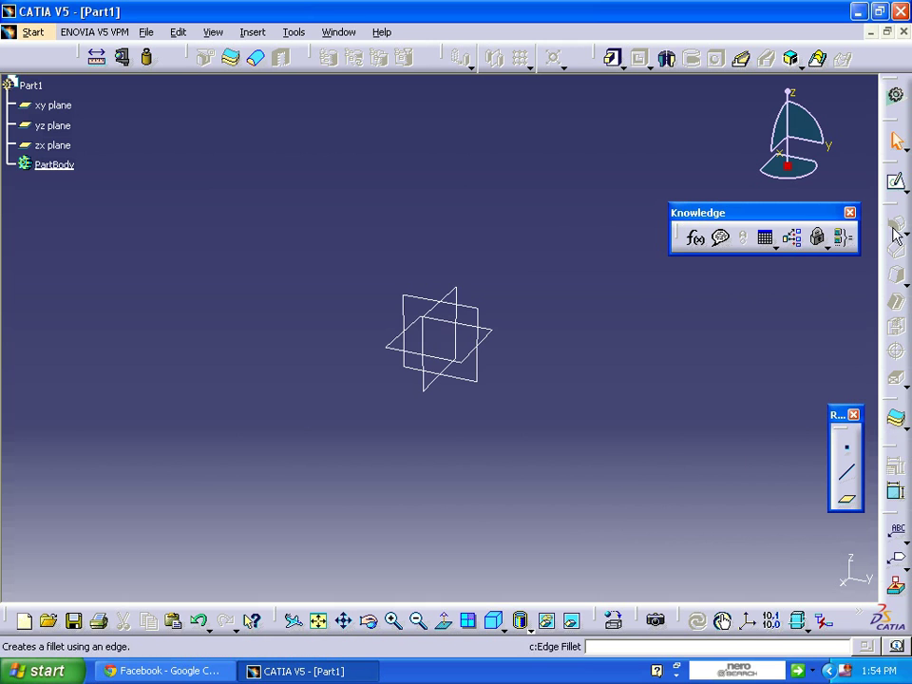
- Sketch a rectangle about 175 by 101 mm on the xy plane, centred on the origin
click(900, 187)
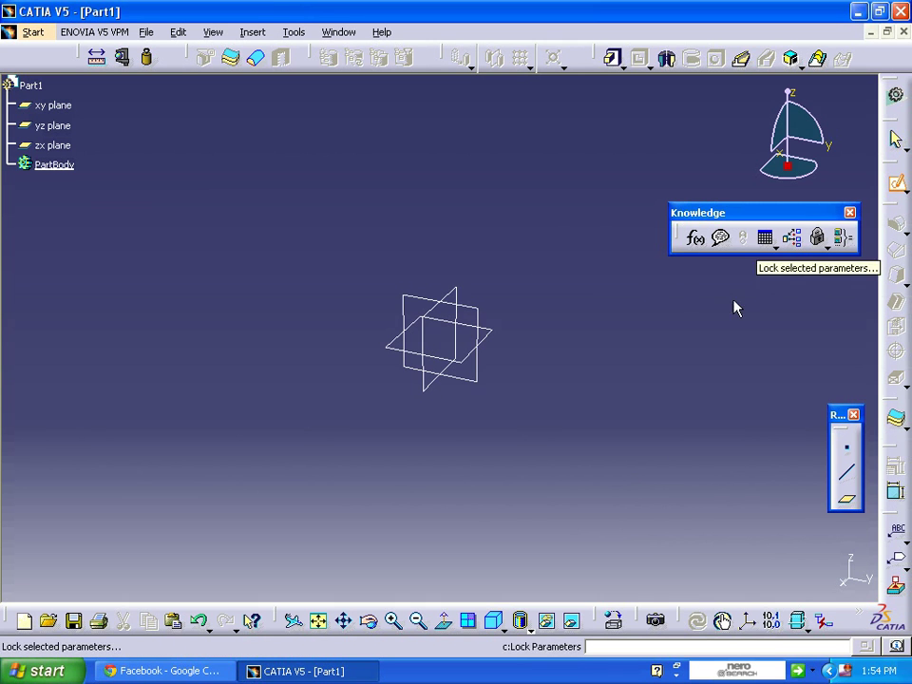
click(481, 332)
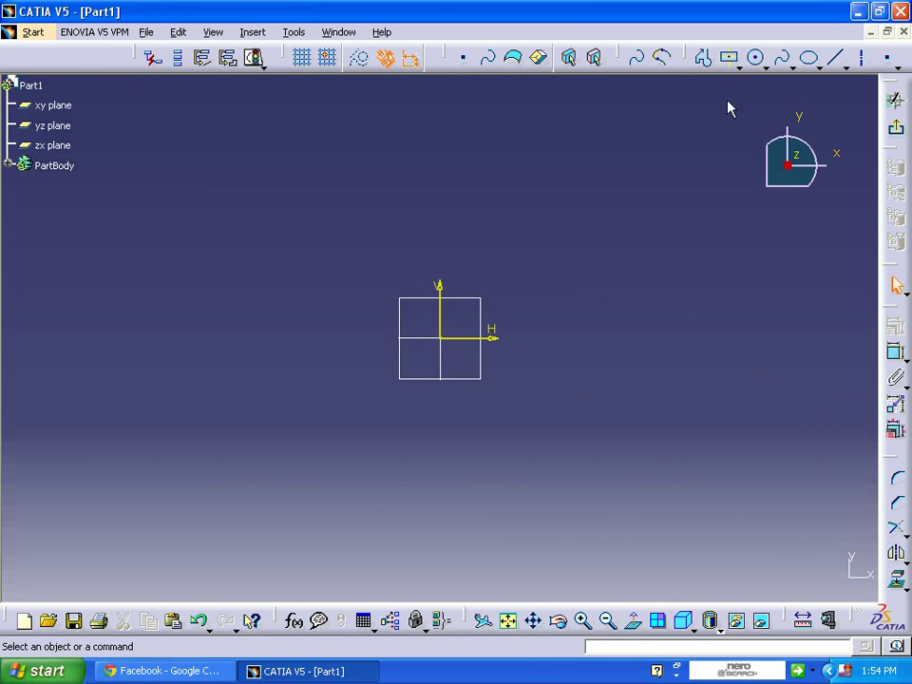
click(736, 60)
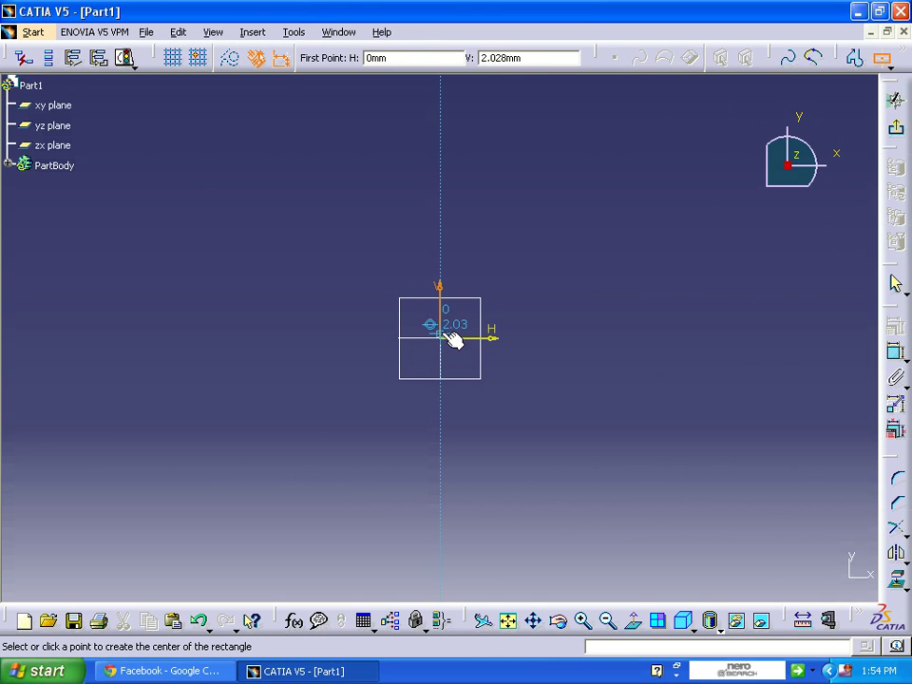
click(452, 346)
click(632, 448)
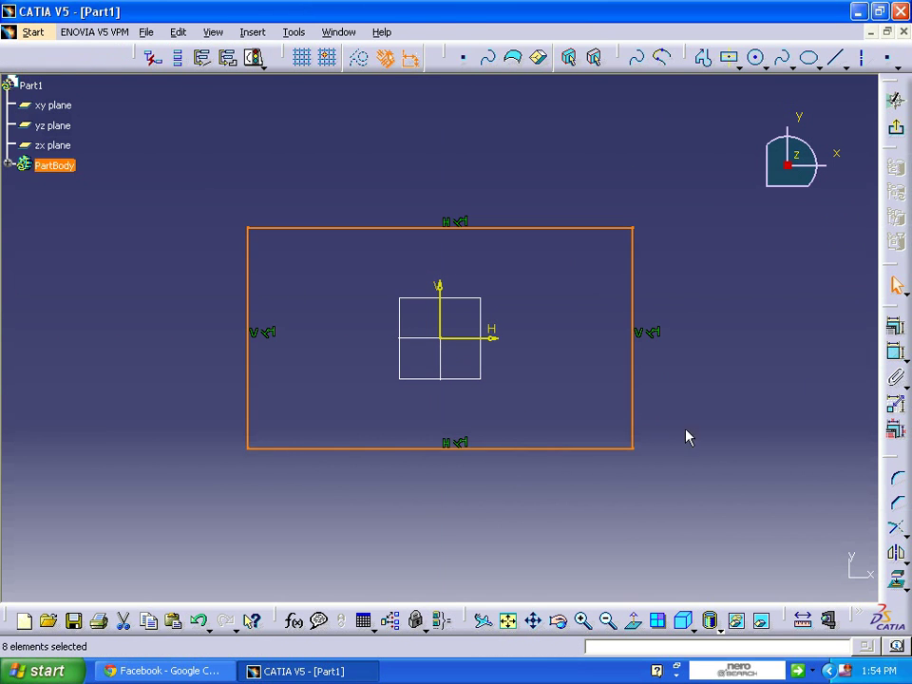
- Dimension the rectangle's horizontal length and vertical height
click(893, 351)
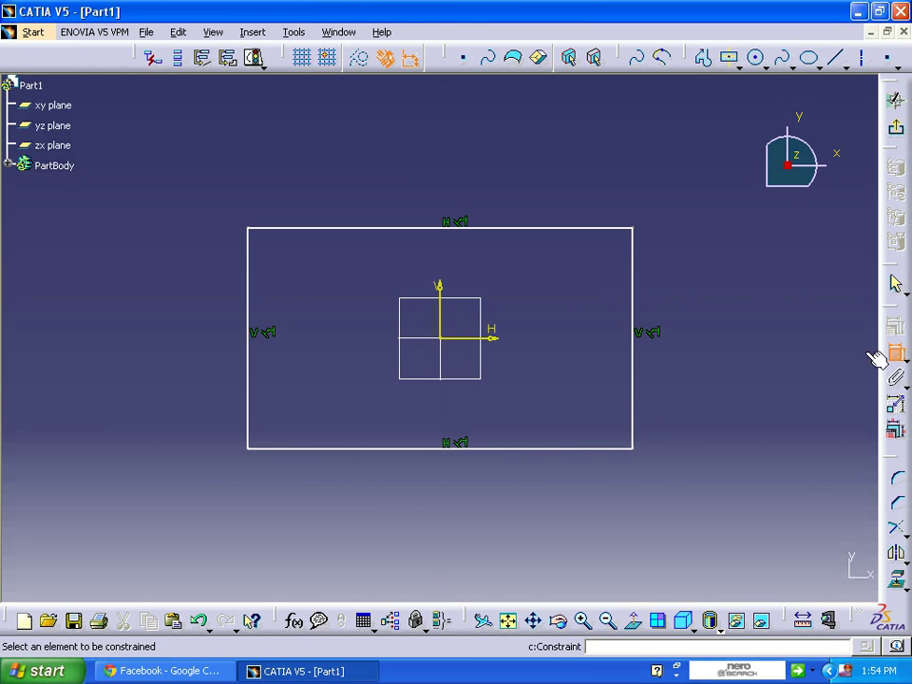
click(492, 448)
click(464, 544)
click(634, 382)
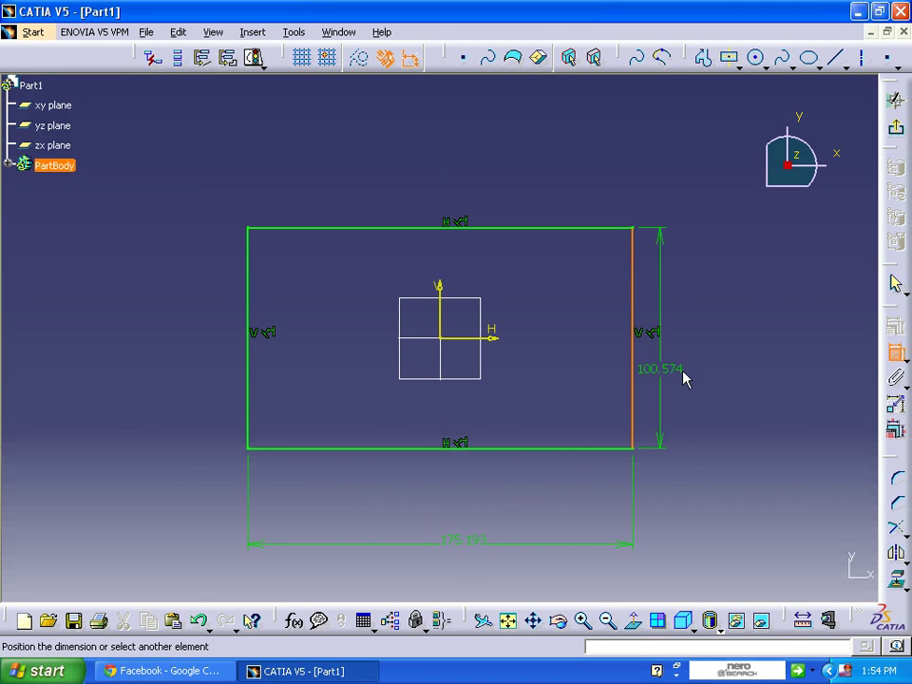
click(727, 362)
- Set the rectangle's height to 100 mm and its length to 200 mm
double_click(727, 361)
text(1)
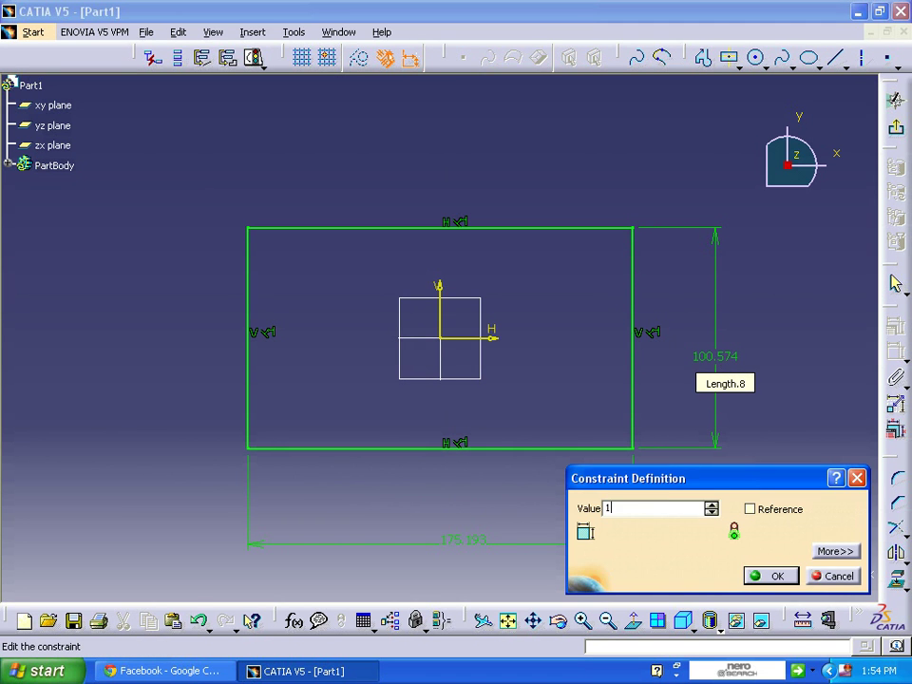
text(00)
key(Return)
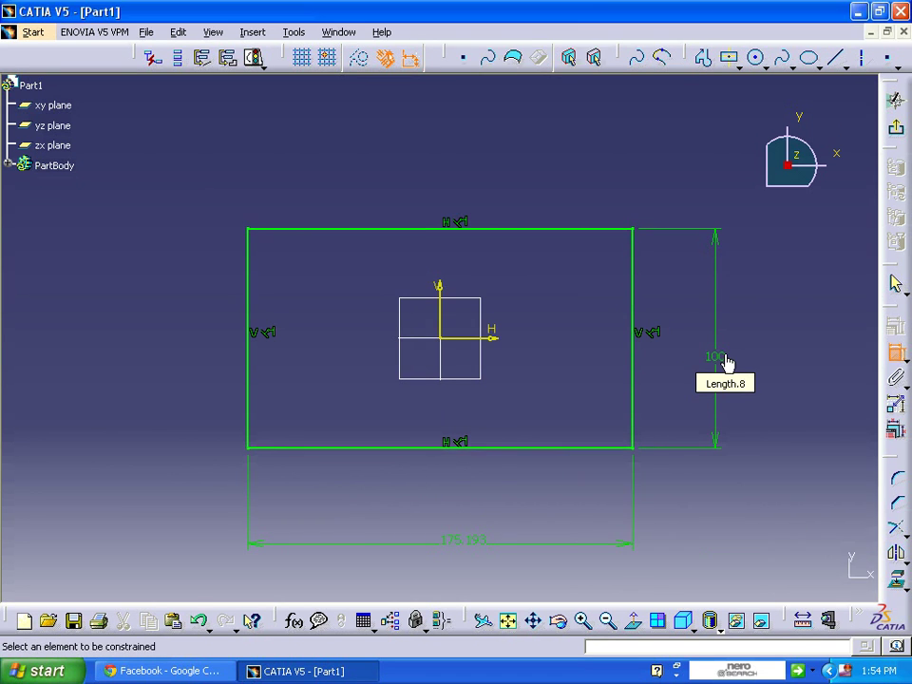
double_click(455, 542)
text(2)
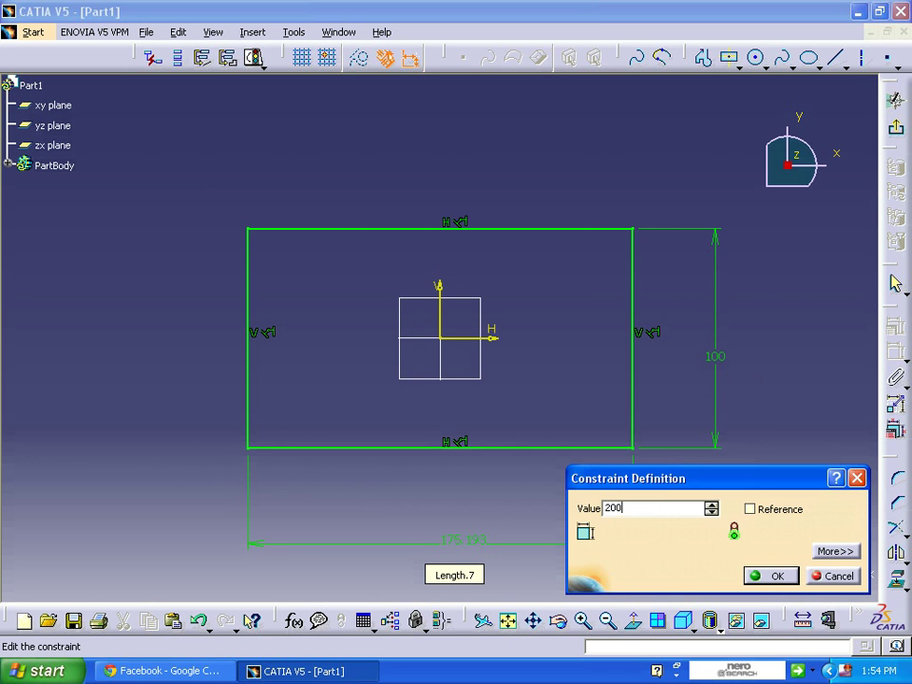
text(00)
key(Return)
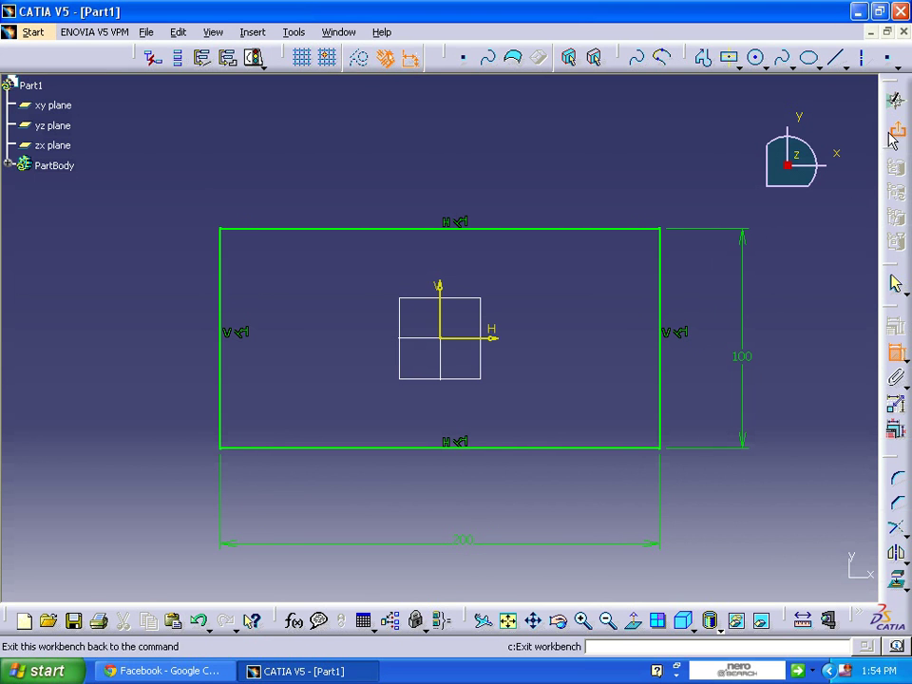
- Finish the sketch and extrude the rectangle into a 20 mm thick pad
click(895, 98)
click(612, 63)
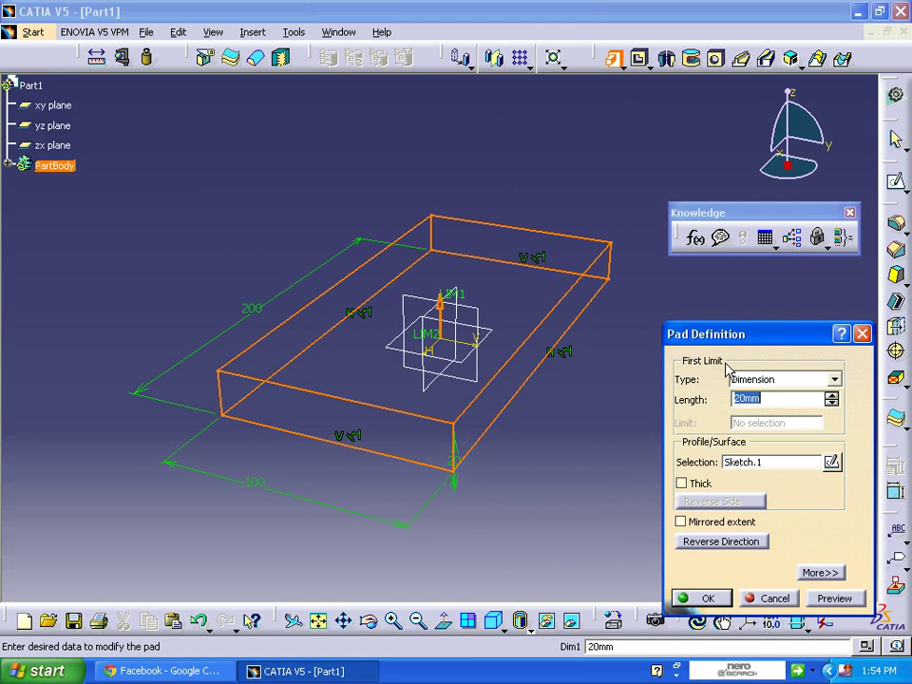
click(720, 593)
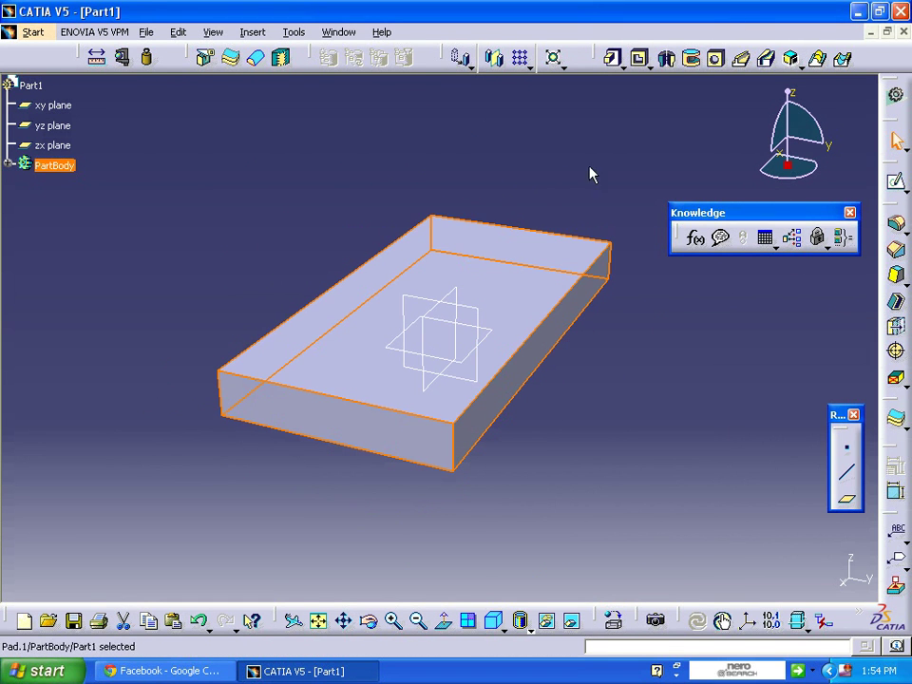
- Start a hole on the pad's top face near a corner, with its centre constrained 20 mm from the adjacent short edge
click(716, 59)
click(300, 372)
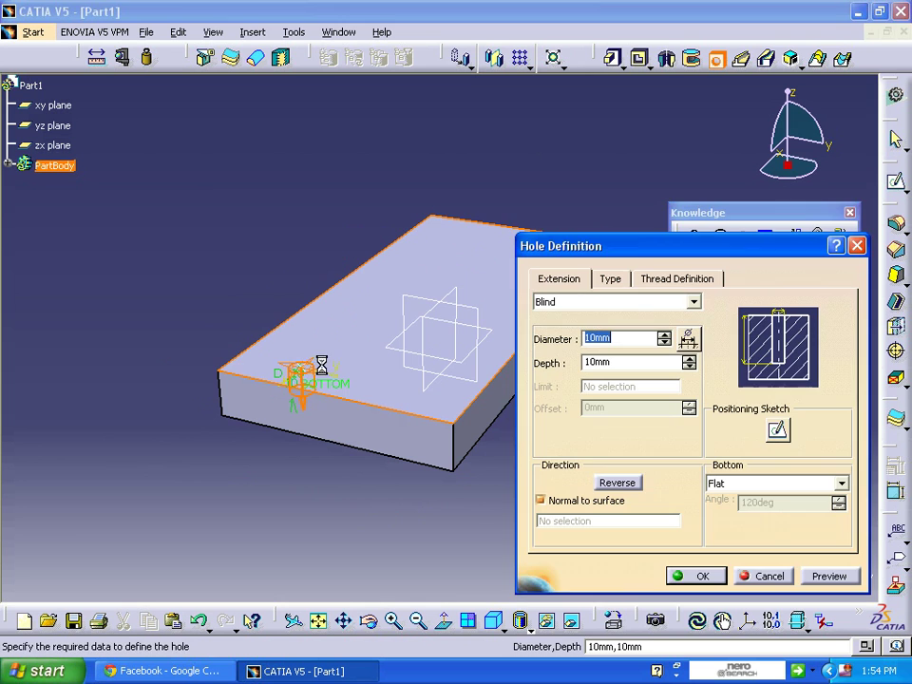
click(778, 430)
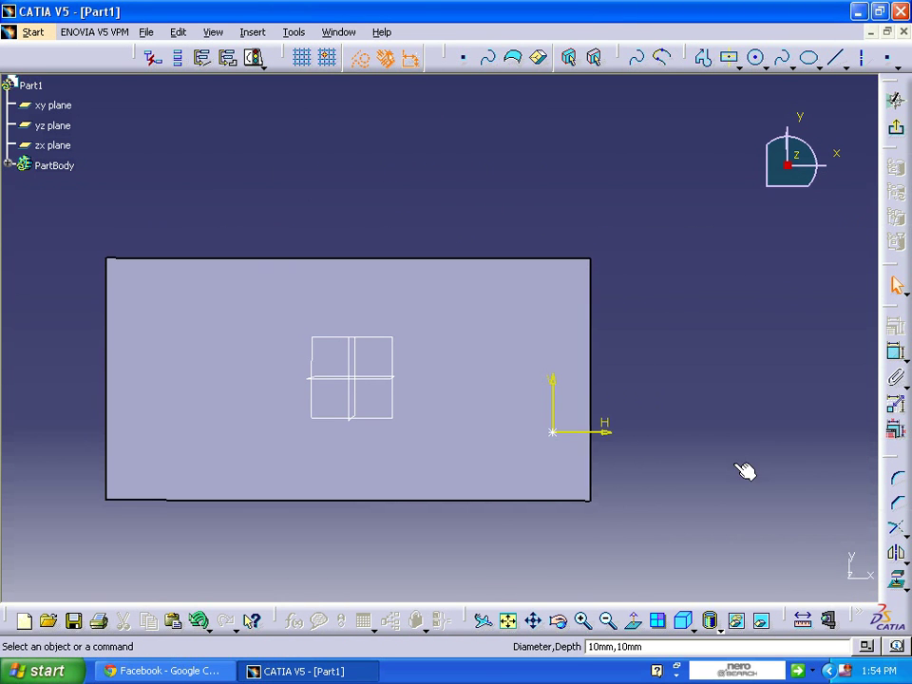
click(893, 379)
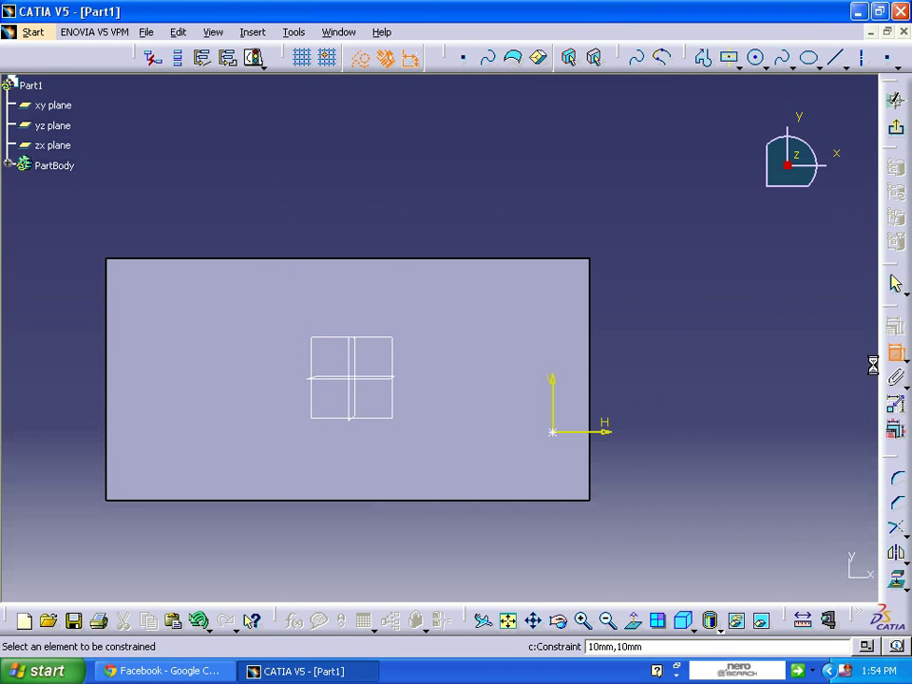
click(593, 451)
click(551, 433)
click(679, 370)
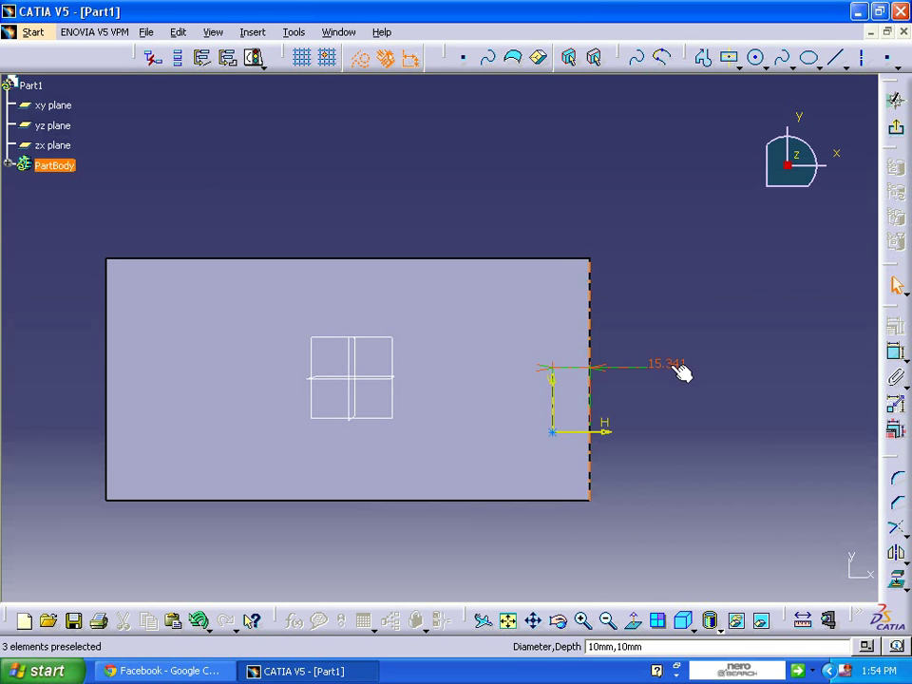
double_click(672, 362)
text(20)
key(Return)
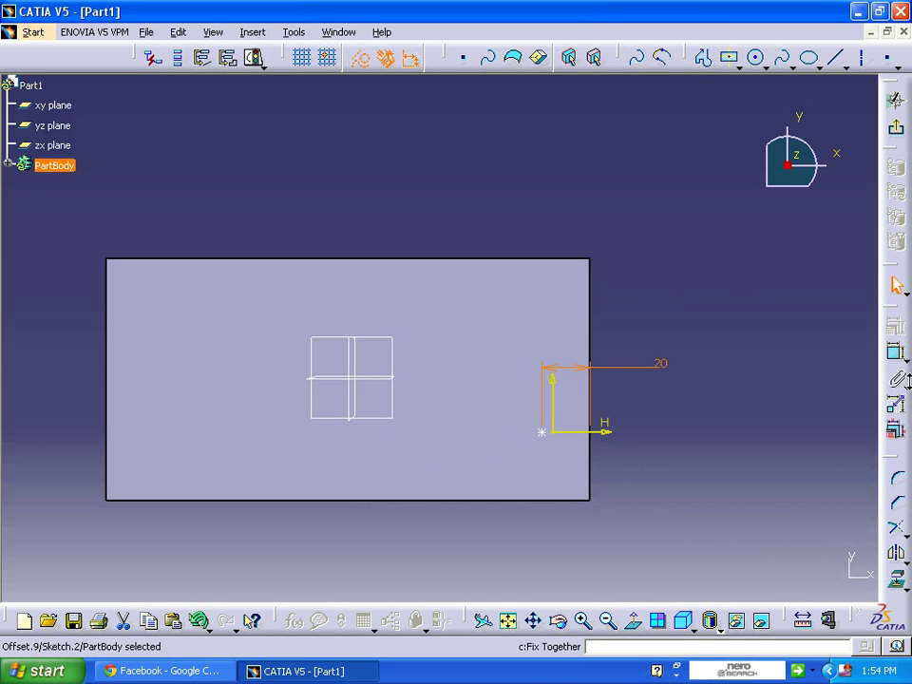
- Constrain the hole centre 20 mm from the adjacent long edge and leave the positioning sketch
click(896, 351)
click(547, 434)
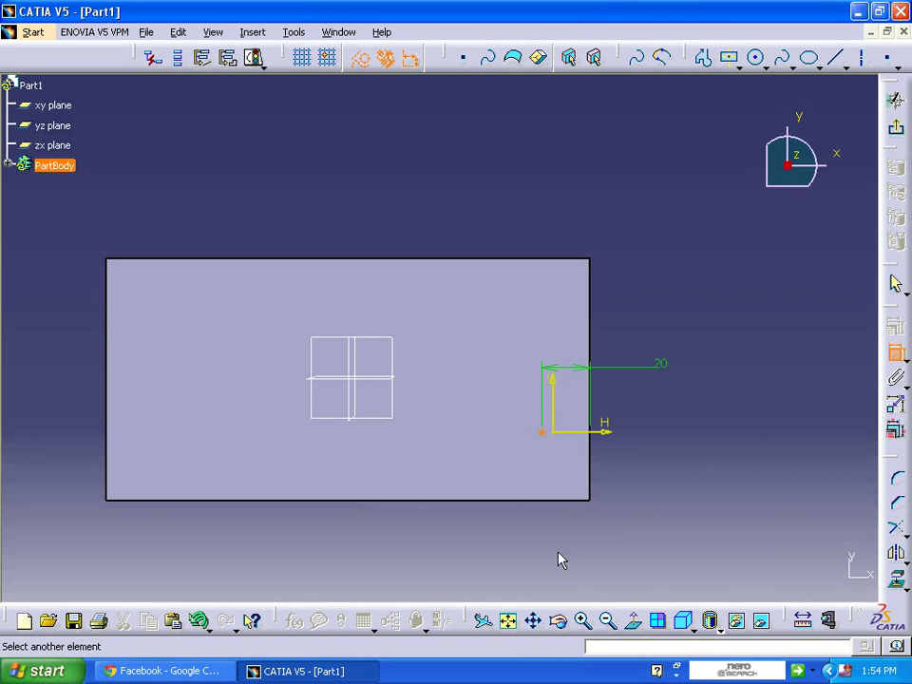
click(552, 499)
click(647, 473)
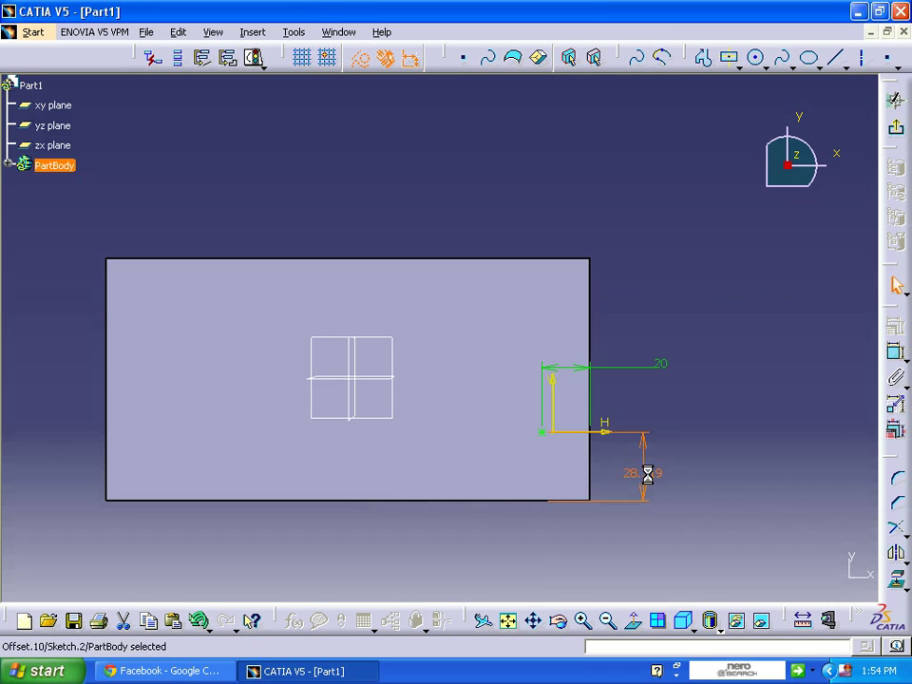
double_click(647, 473)
text(20)
key(Return)
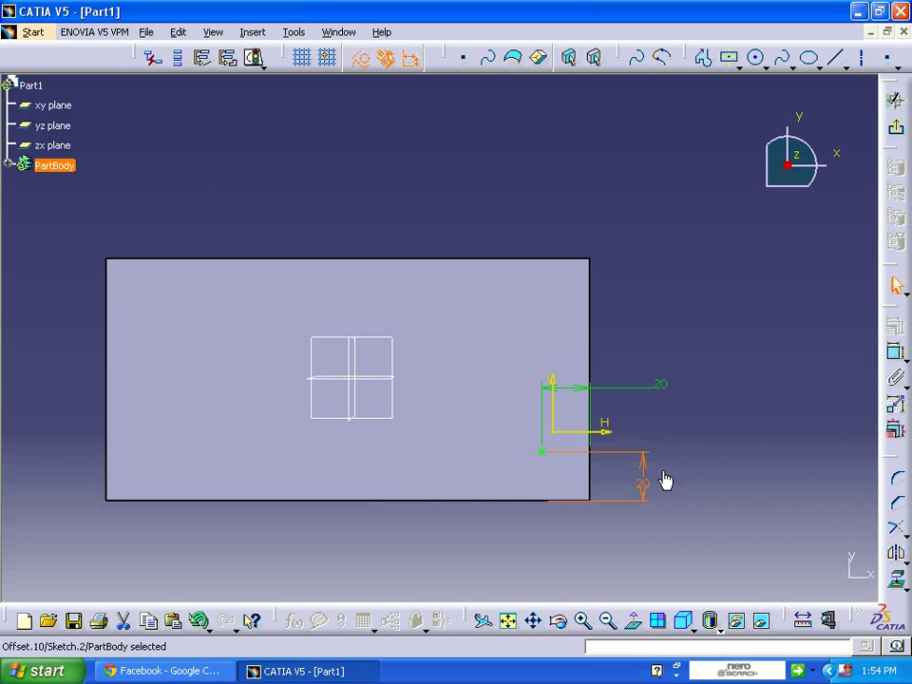
click(895, 127)
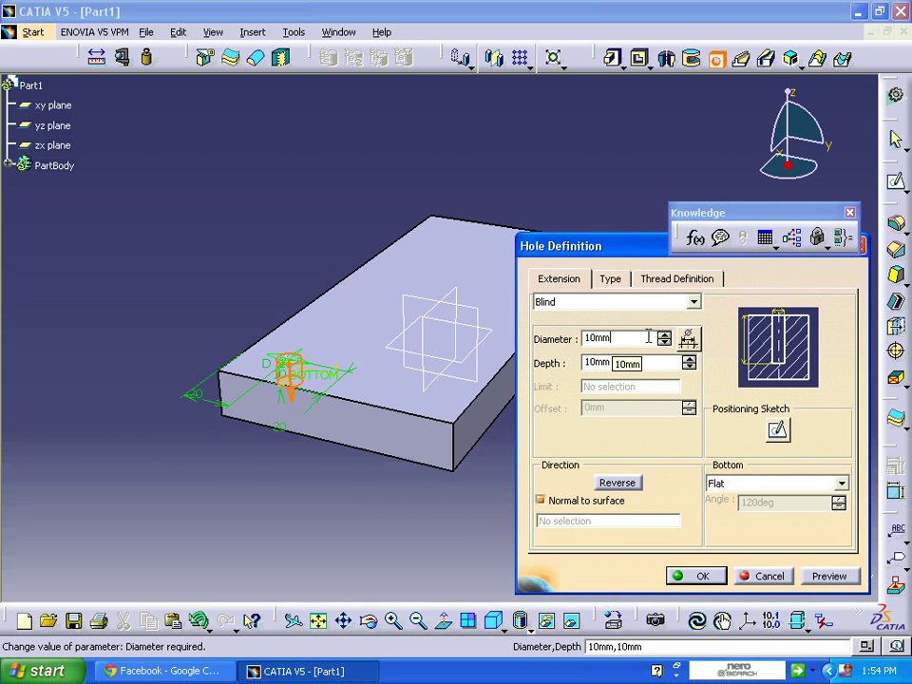
- Create the blind hole with a diameter of 20 mm and a depth of 20 mm
key(BackSpace)
key(BackSpace)
text(20)
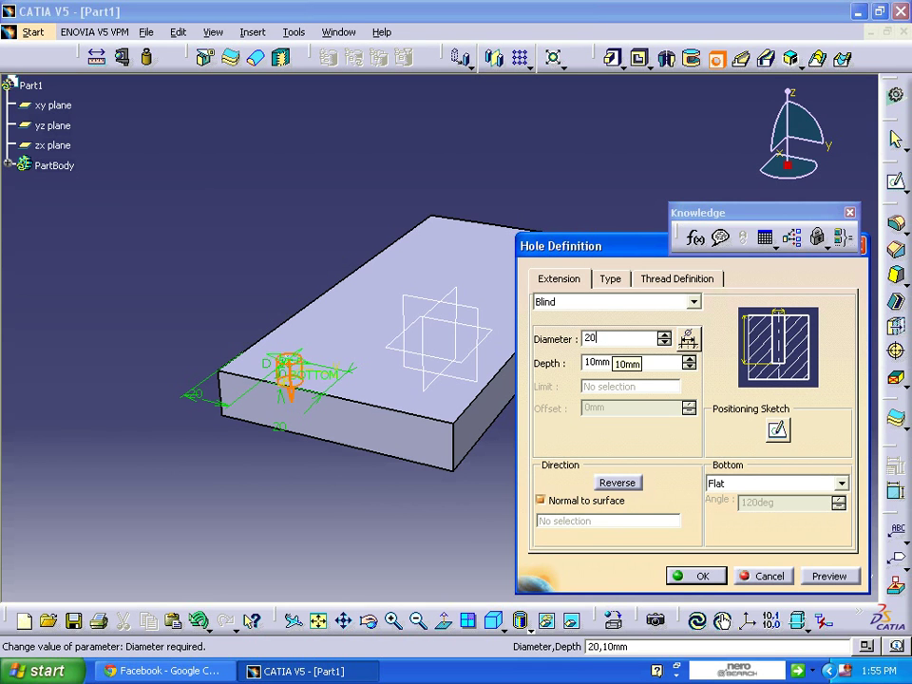
key(Tab)
text(20)
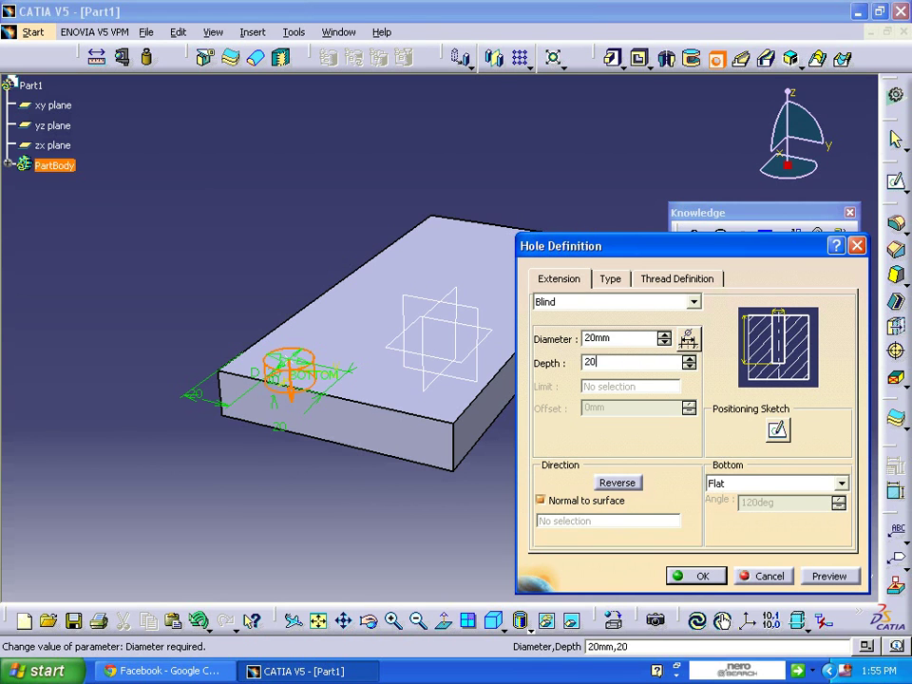
key(Tab)
key(Return)
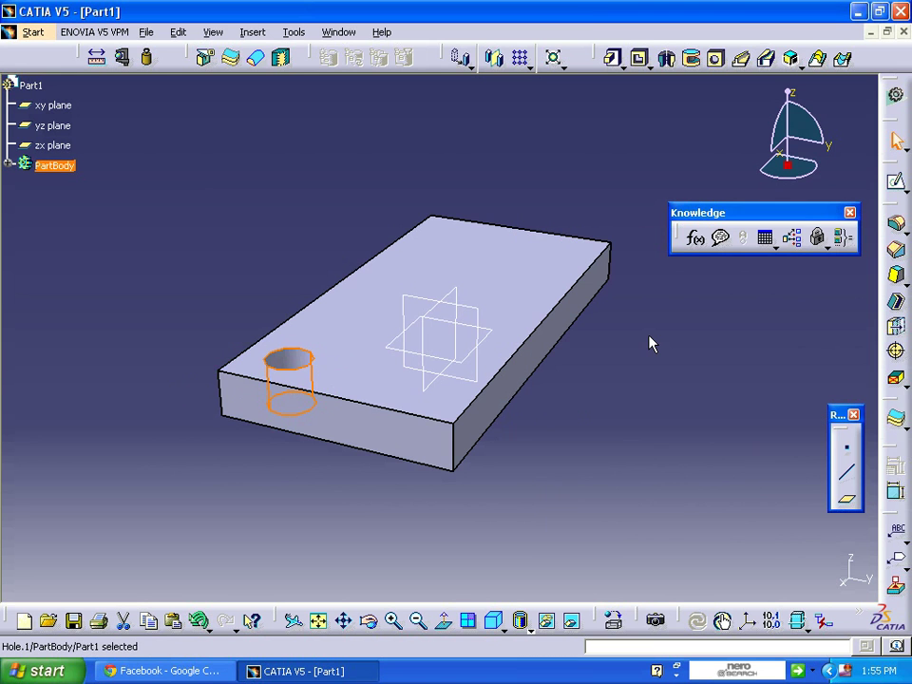
click(696, 405)
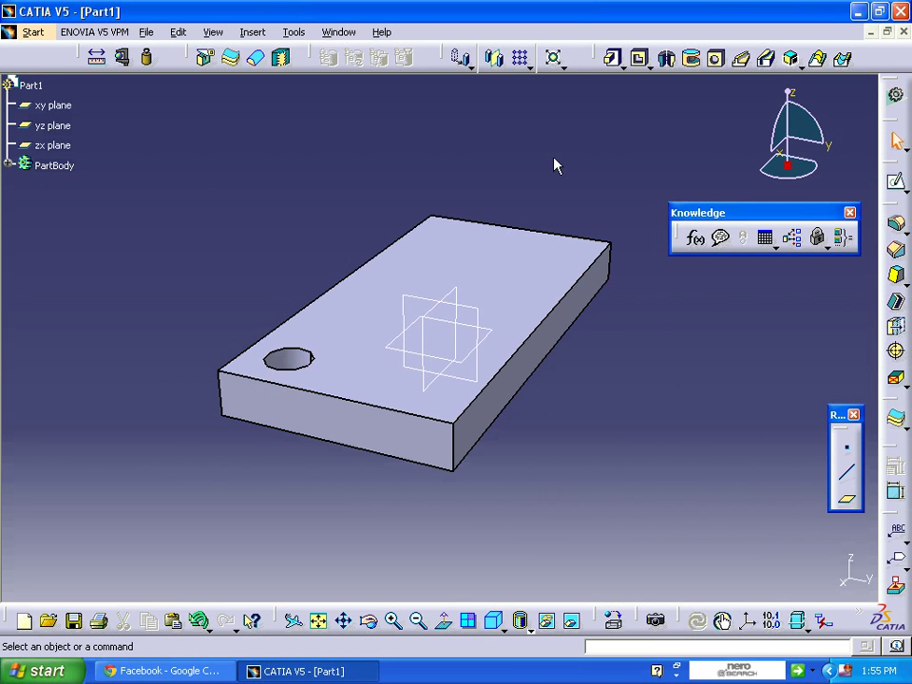
- Start a rectangular pattern of the hole, using the pad's top face as reference and reversing the first direction to run along the plate
middle_drag(614, 168, 488, 380)
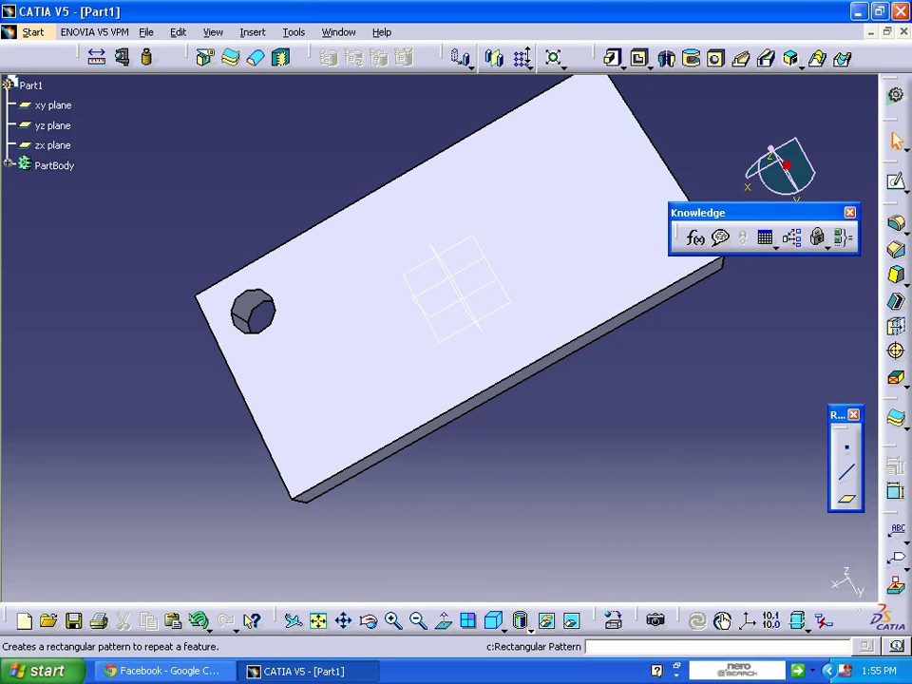
click(520, 59)
click(759, 511)
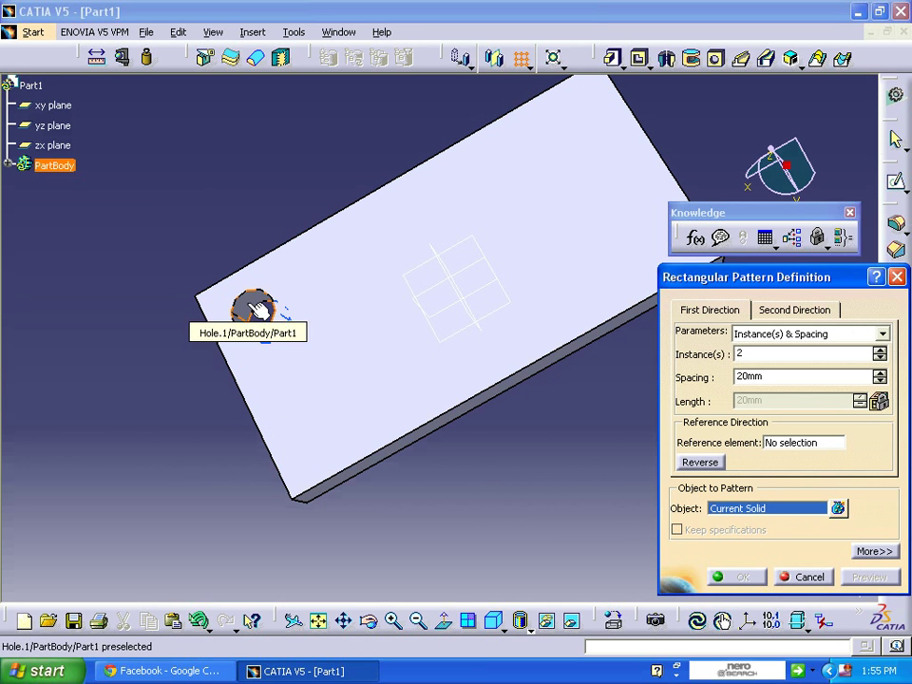
click(258, 311)
click(789, 443)
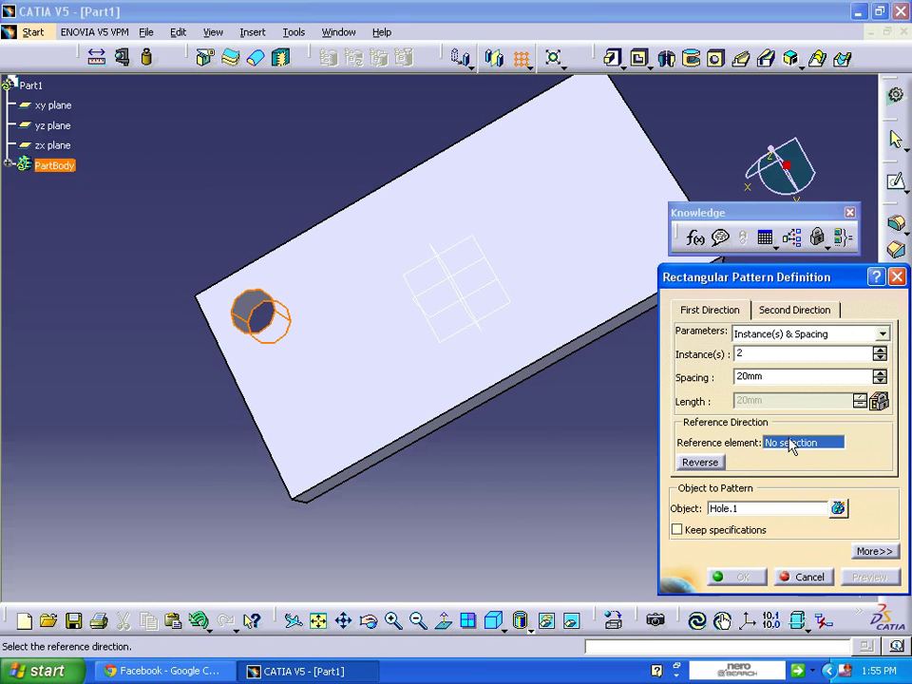
click(555, 177)
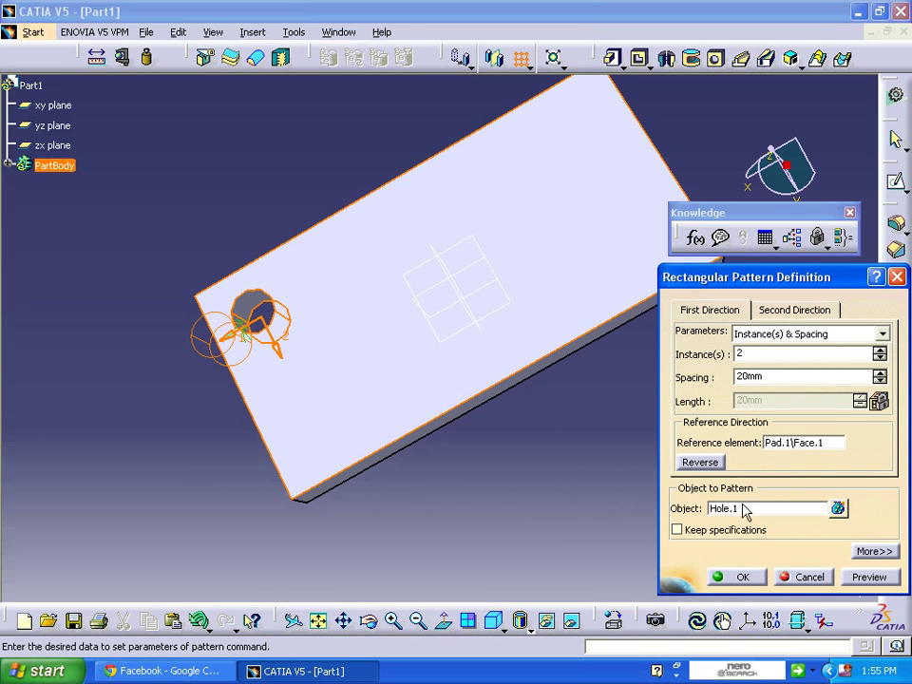
click(700, 462)
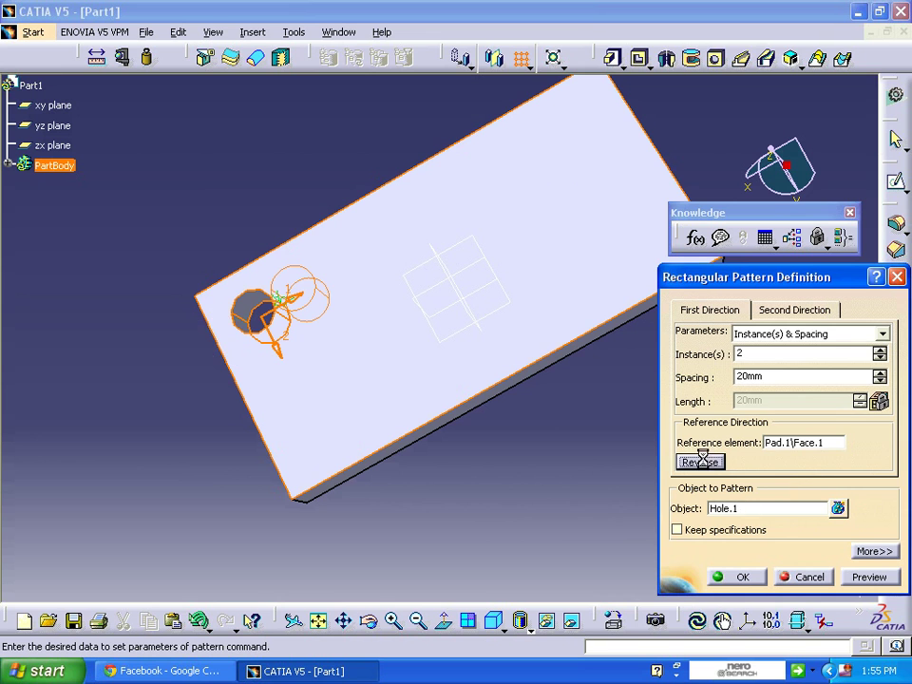
- Set the pattern's first direction to 5 instances with 40 mm spacing and preview it
double_click(775, 354)
text(5)
key(Tab)
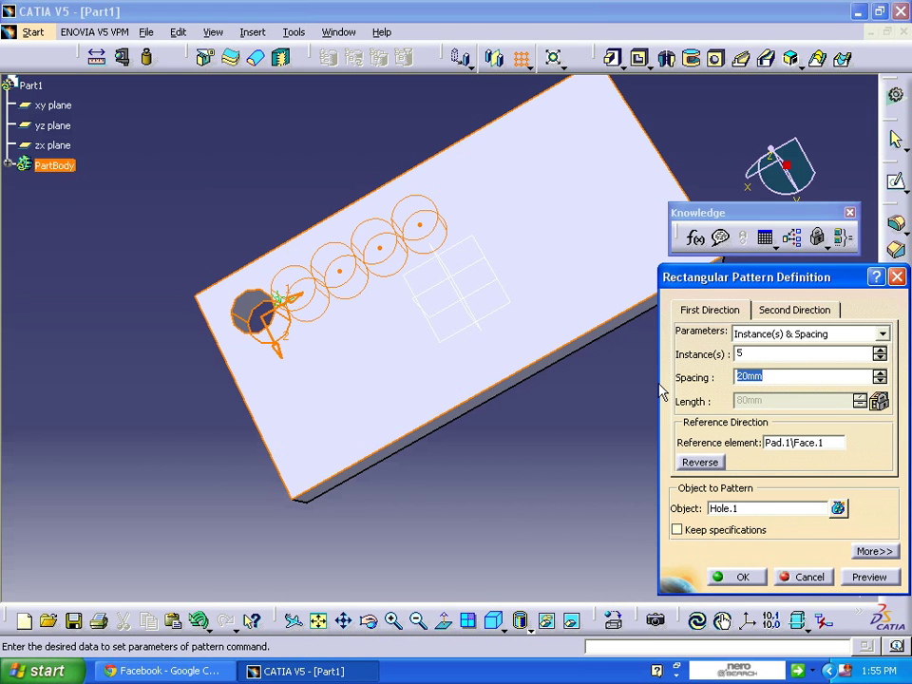
text(40)
key(Tab)
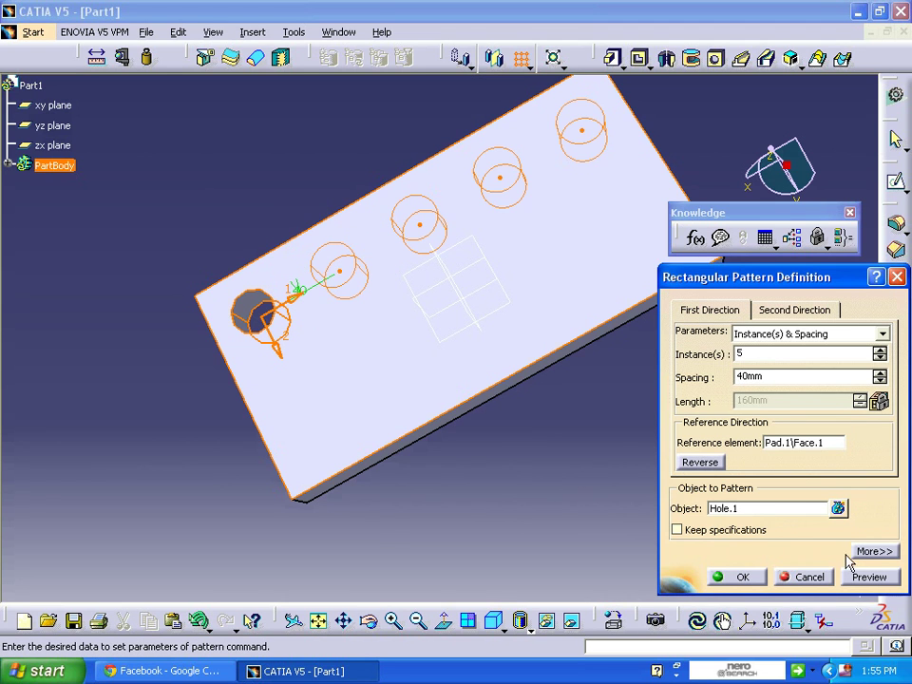
click(869, 576)
- Set the pattern's second direction to 3 instances with 30 mm spacing and create the rectangular hole pattern
click(749, 310)
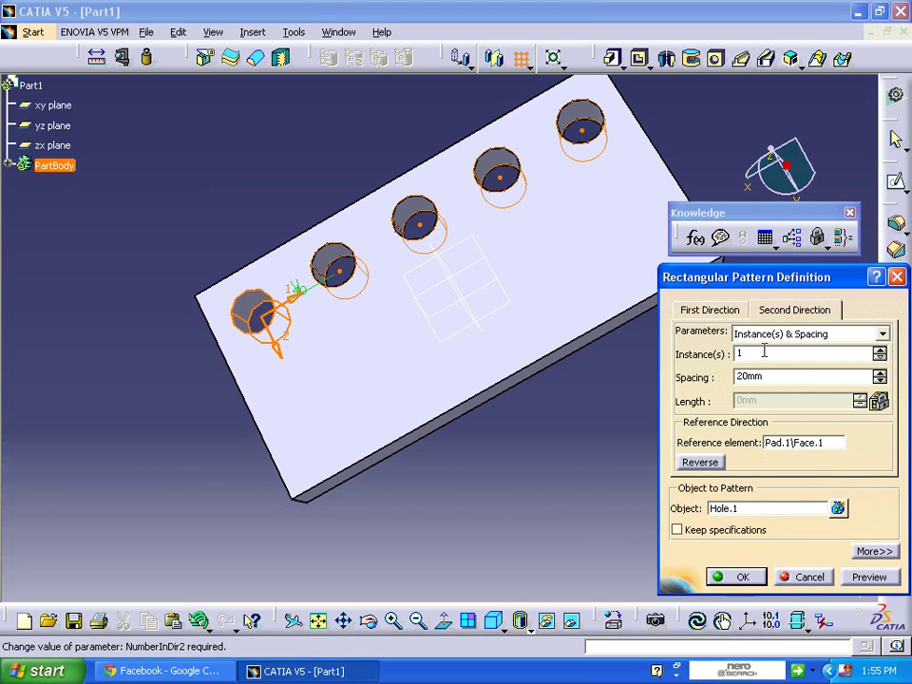
double_click(764, 352)
text(3)
key(Tab)
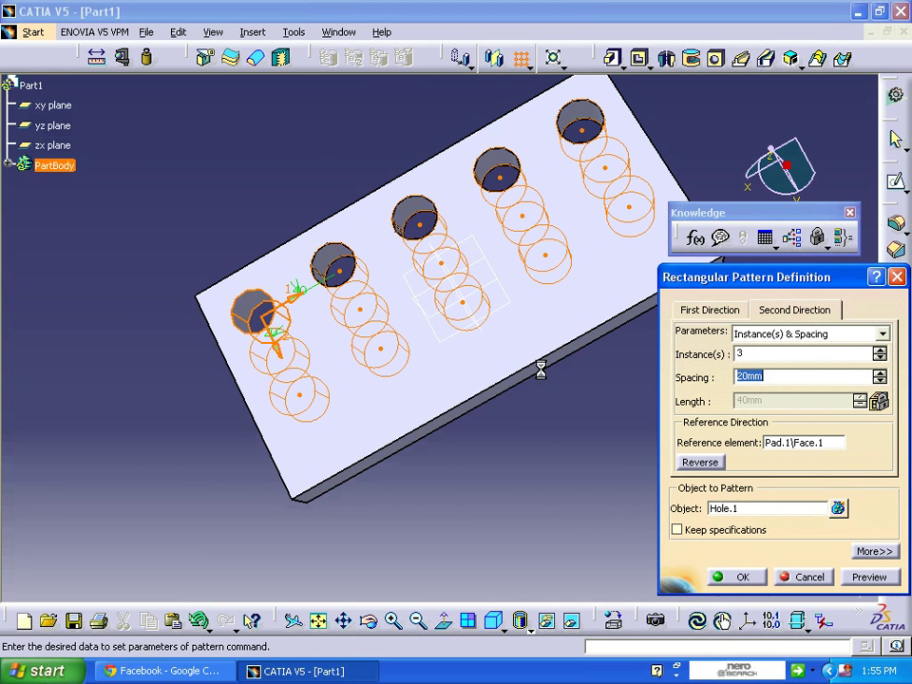
text(30)
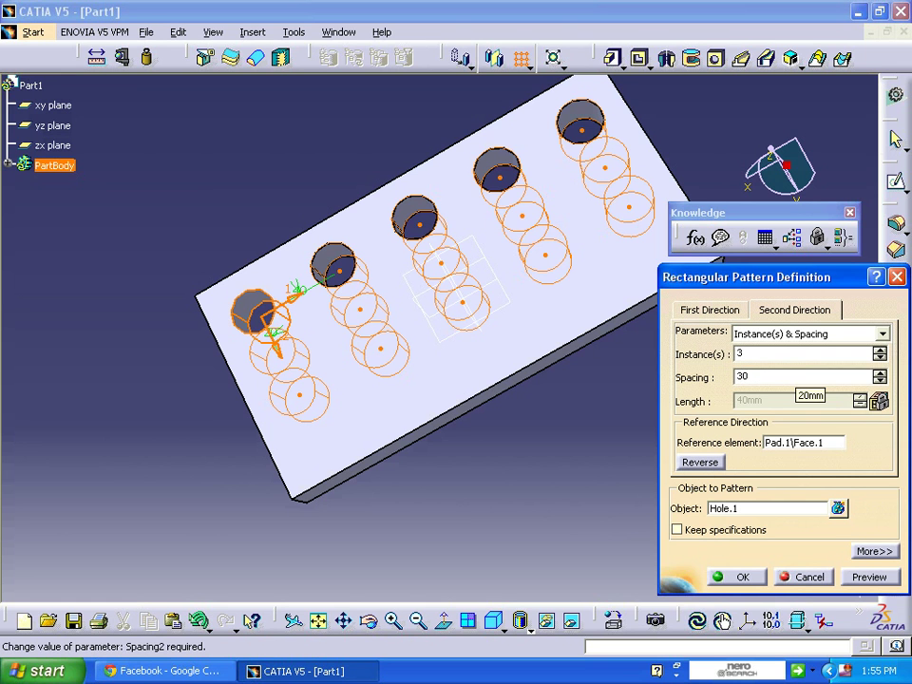
key(Return)
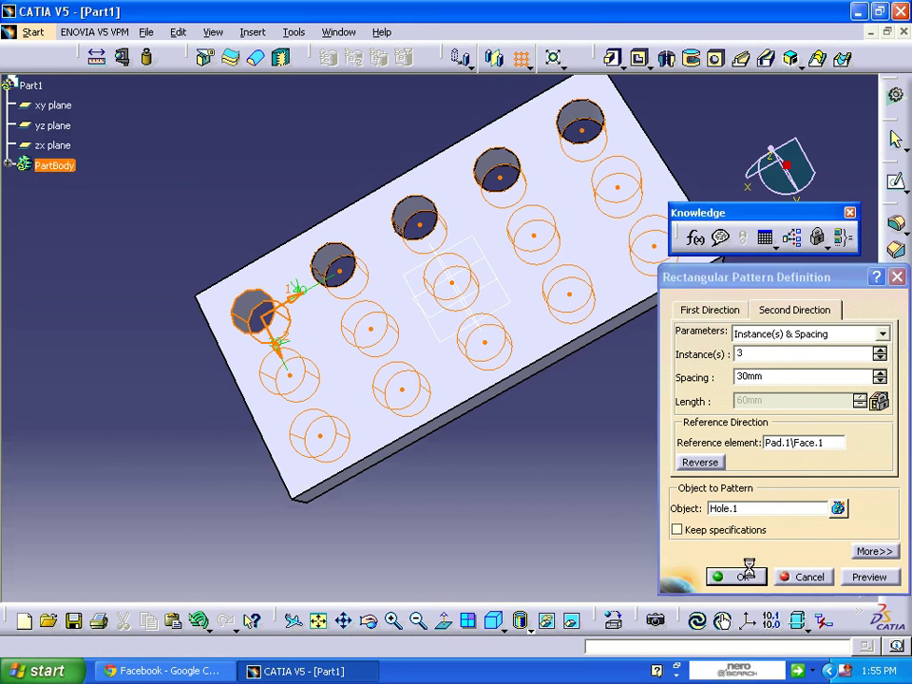
click(743, 575)
- Start a vertical design table for the part, created with the current parameter values
middle_drag(679, 507, 596, 489)
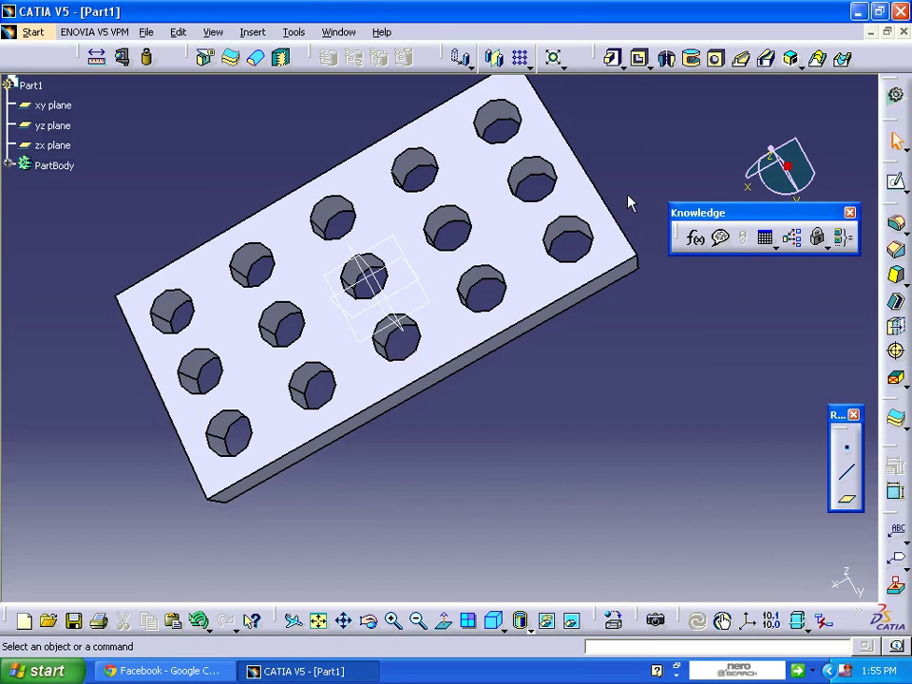
middle_drag(635, 149, 671, 340)
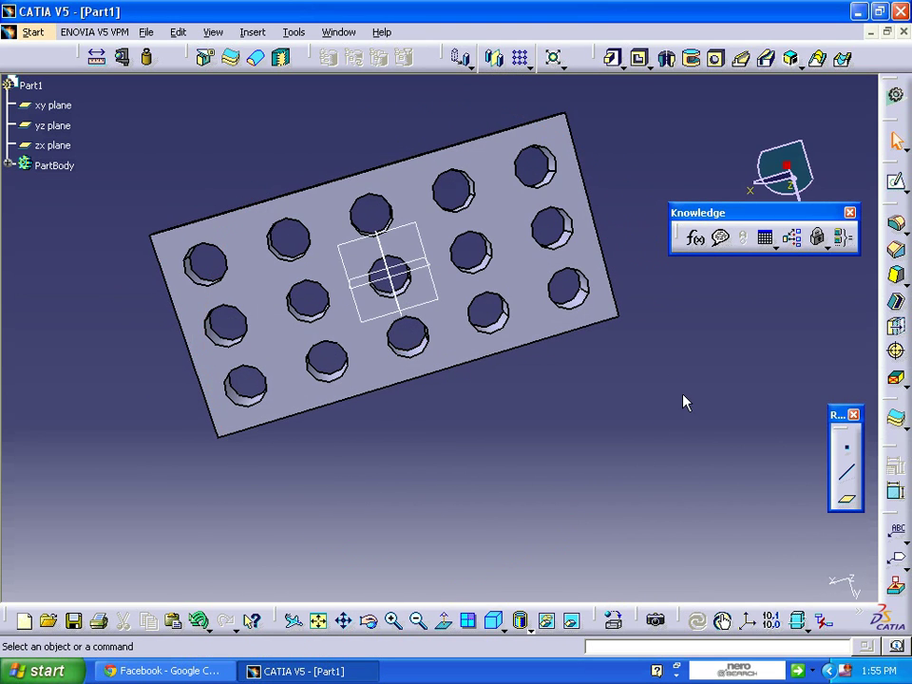
middle_drag(529, 458, 542, 172)
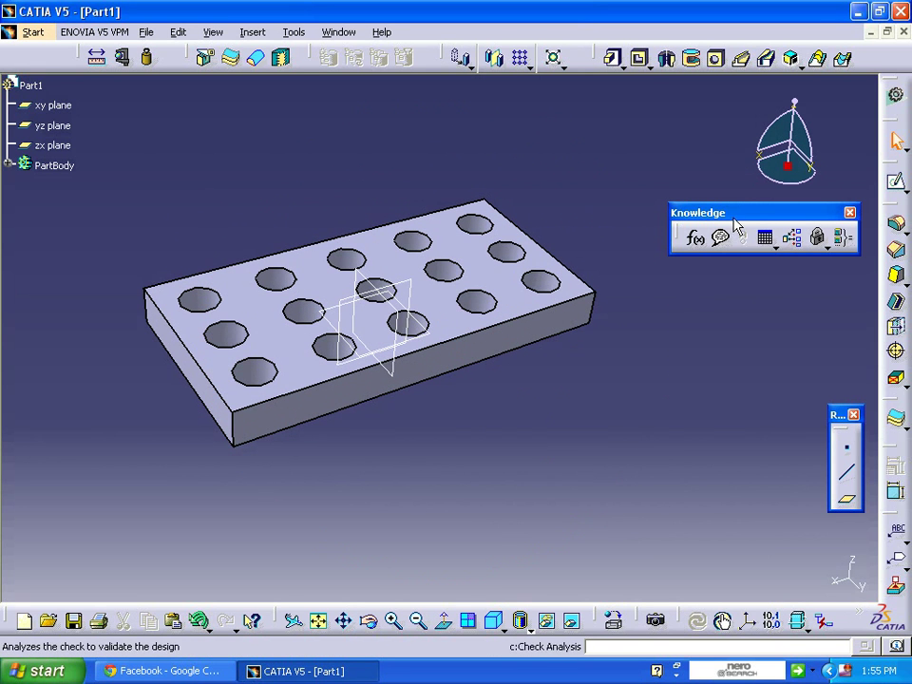
drag(739, 214, 771, 195)
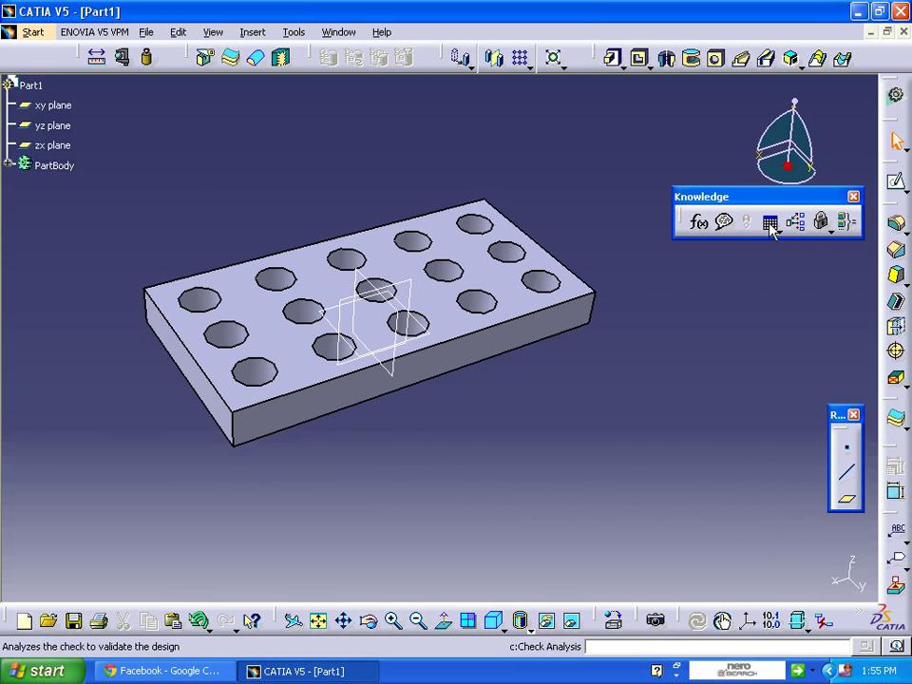
click(771, 224)
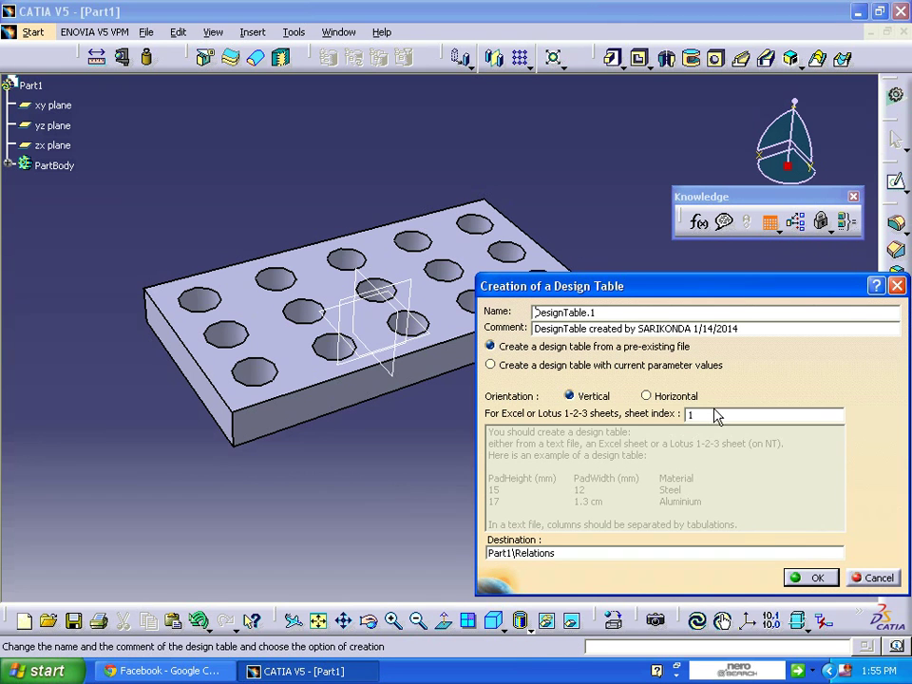
click(665, 369)
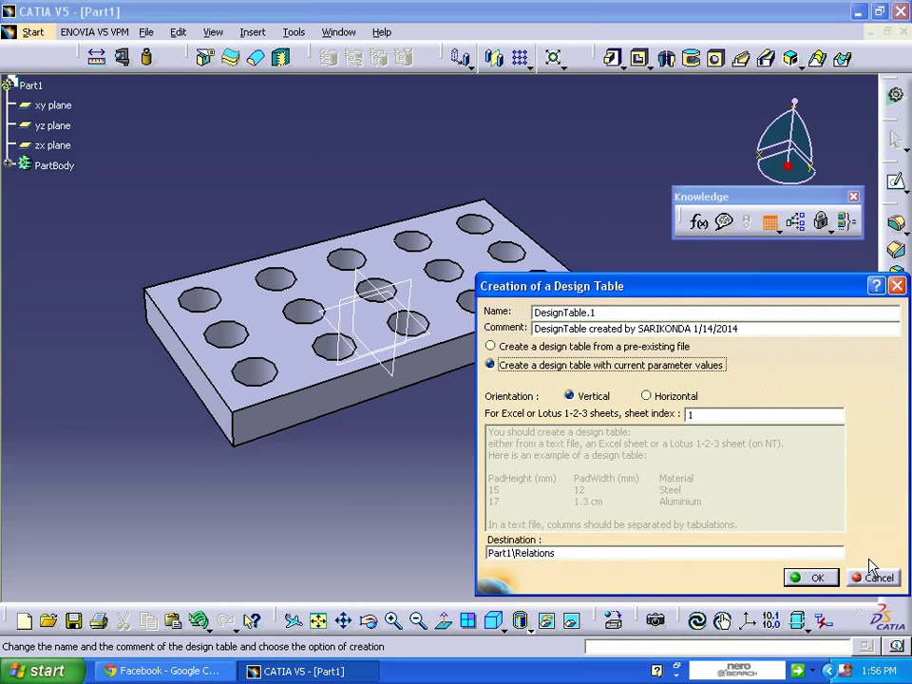
click(814, 580)
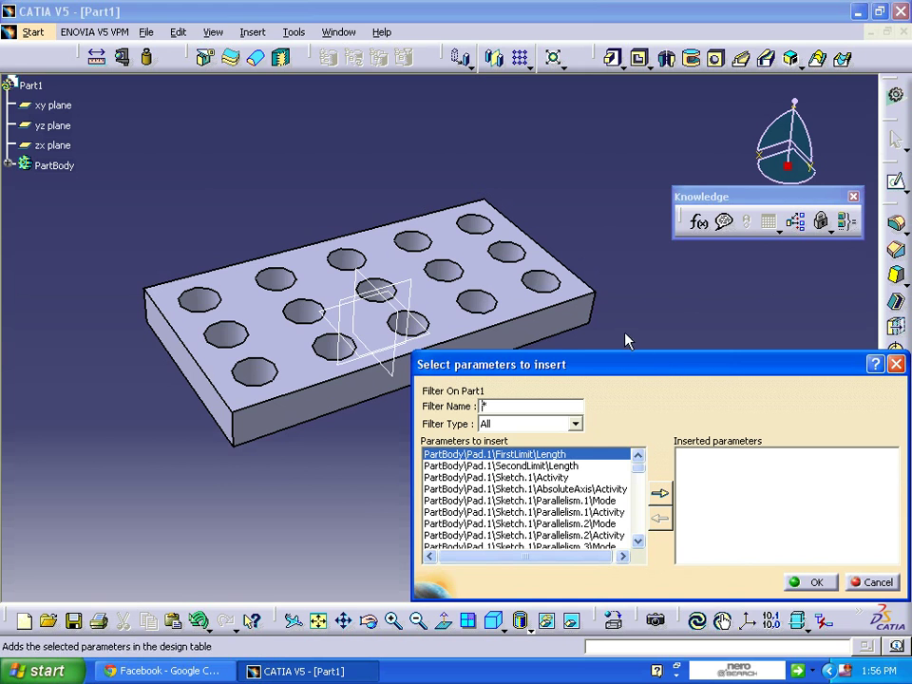
- Filter the design table's available parameters to the Length type
middle_drag(625, 331, 573, 288)
drag(637, 367, 632, 354)
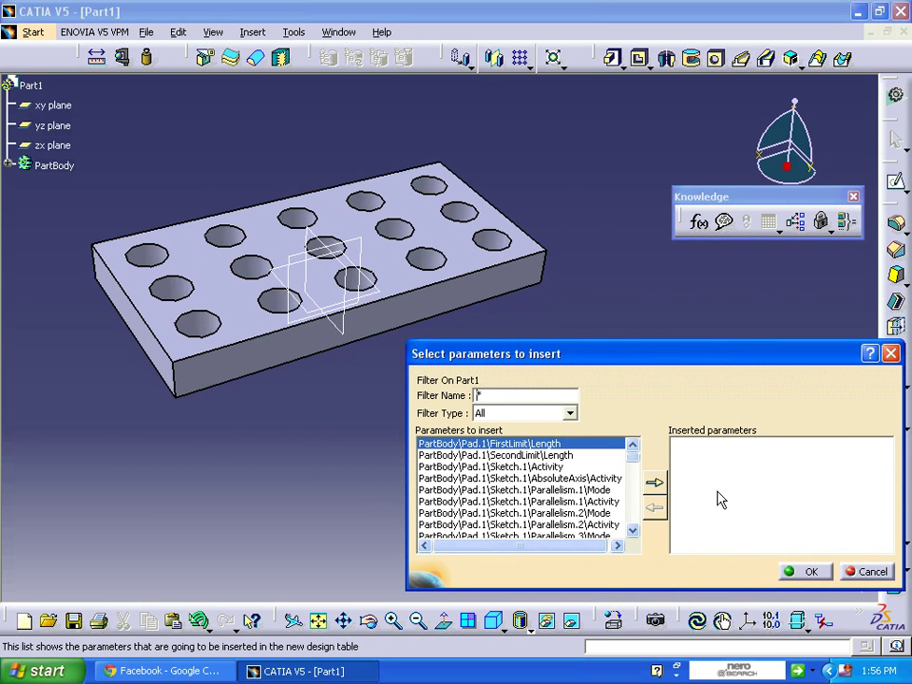
click(633, 529)
drag(634, 535, 650, 458)
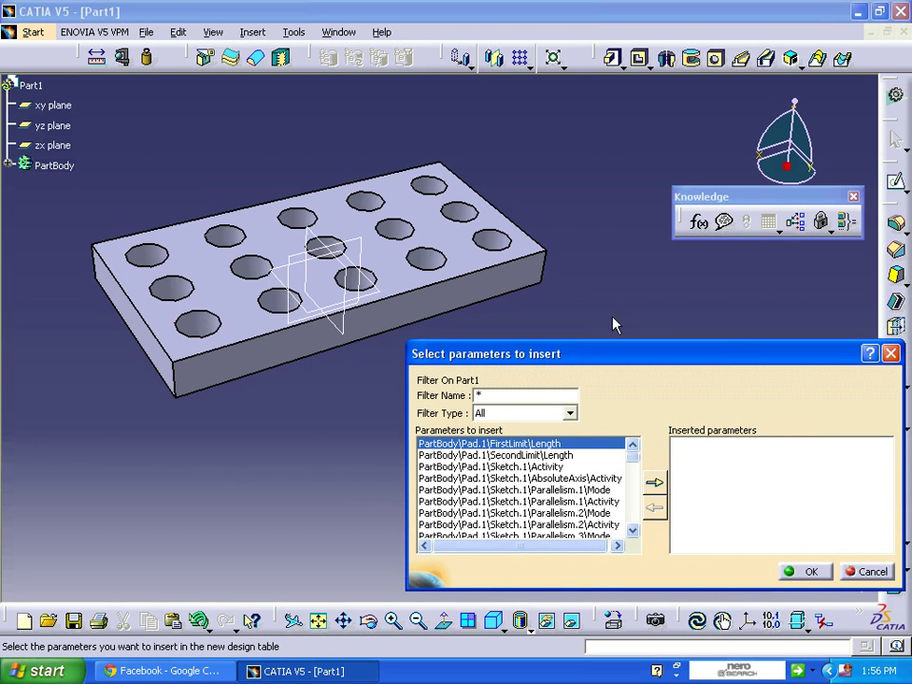
mouse_move(638, 461)
mouse_down()
mouse_move(637, 525)
mouse_move(652, 451)
mouse_up()
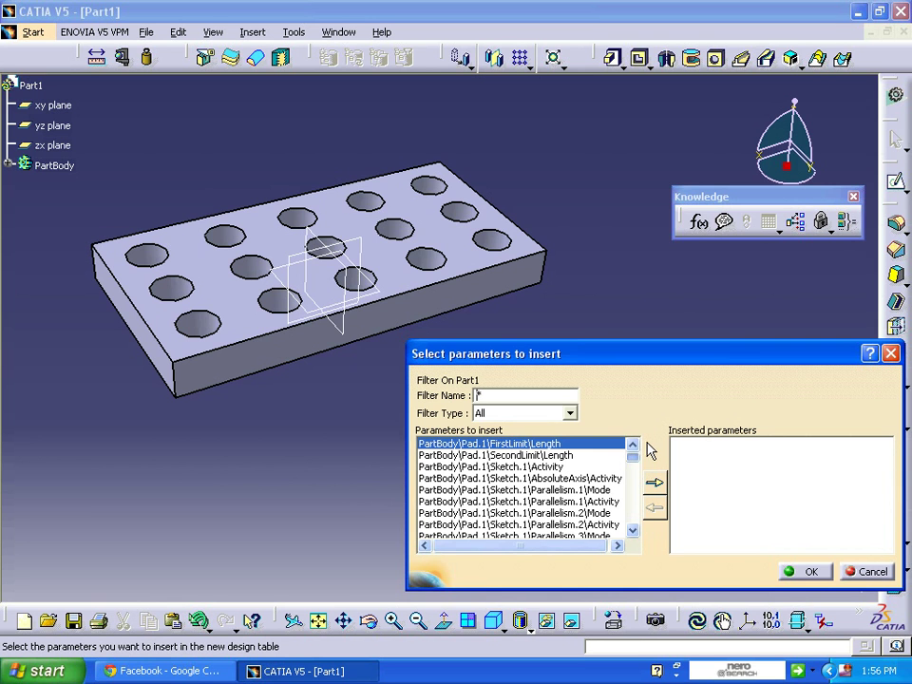
click(570, 413)
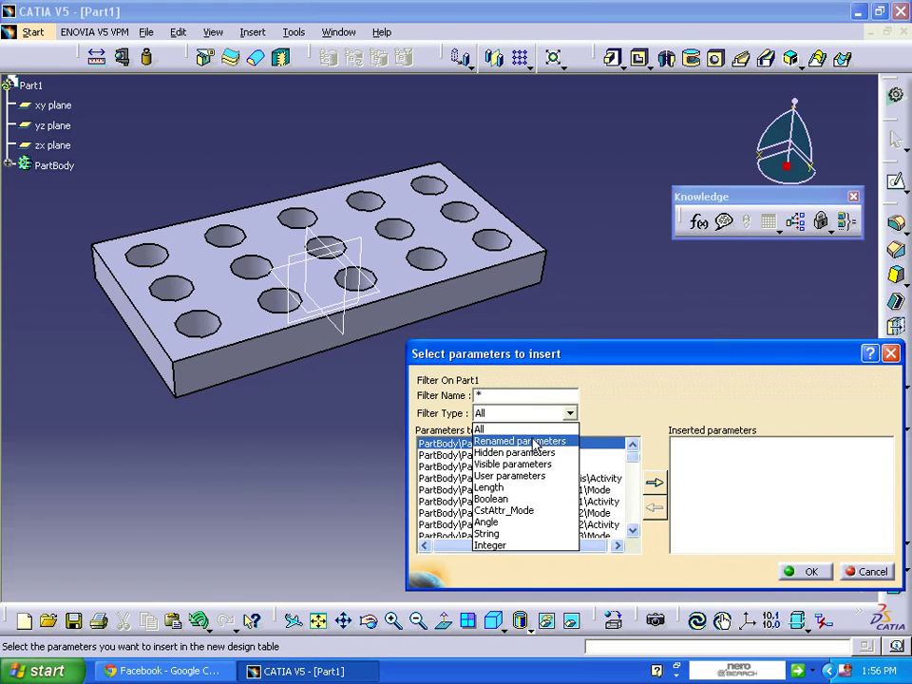
click(514, 489)
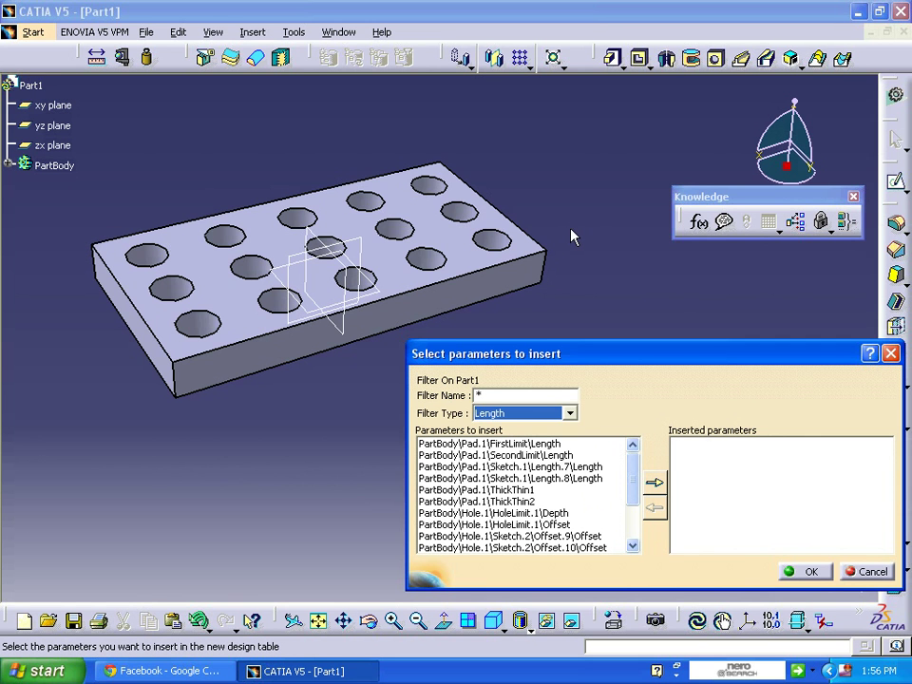
- Insert the pad's Length.7 and Length.8 sketch dimensions and its FirstLimit length into the design table
middle_drag(574, 236, 511, 329)
click(559, 467)
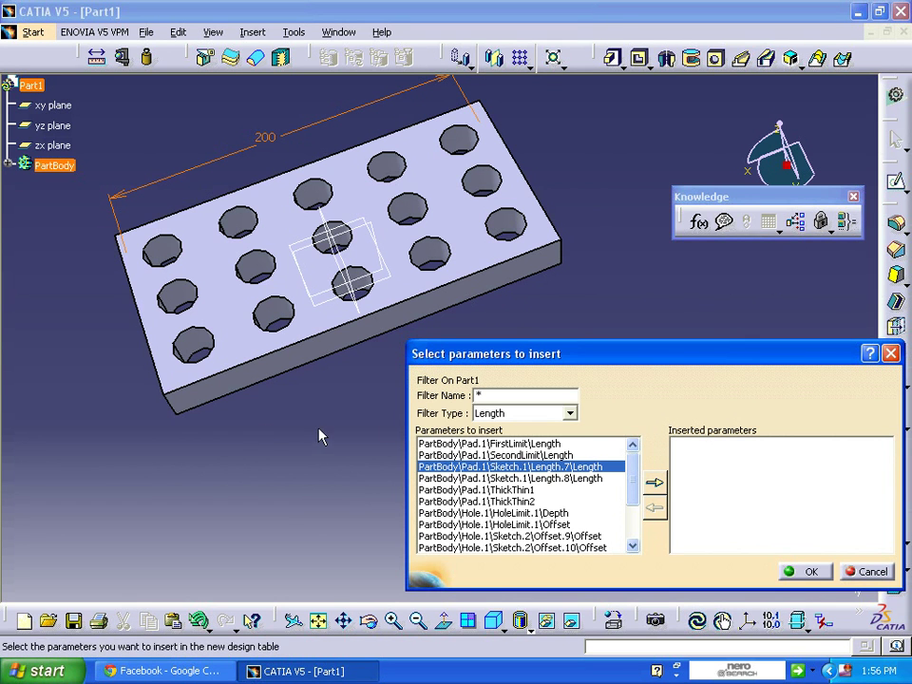
middle_drag(320, 434, 287, 509)
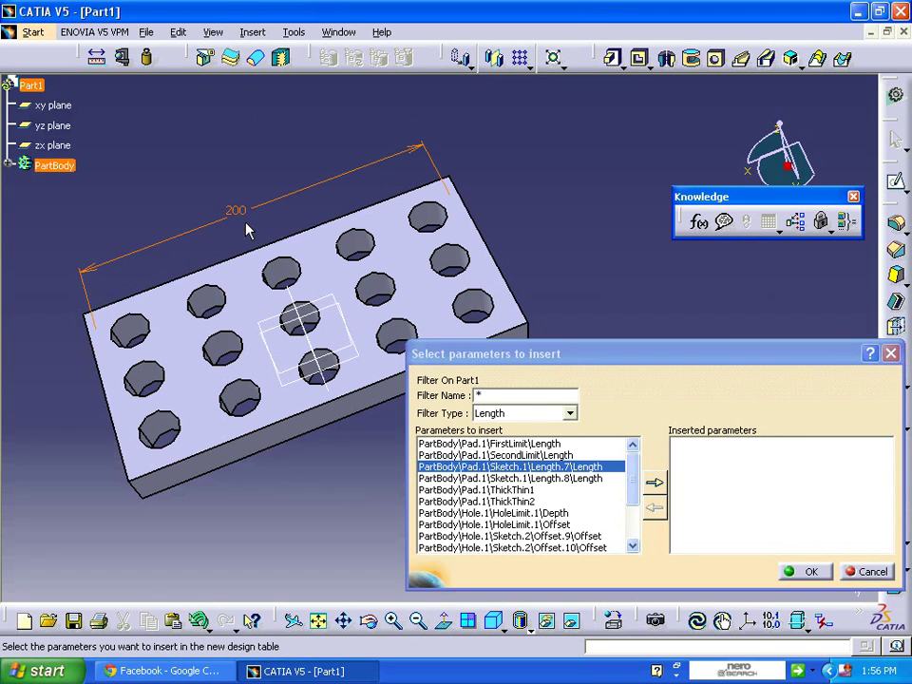
click(664, 490)
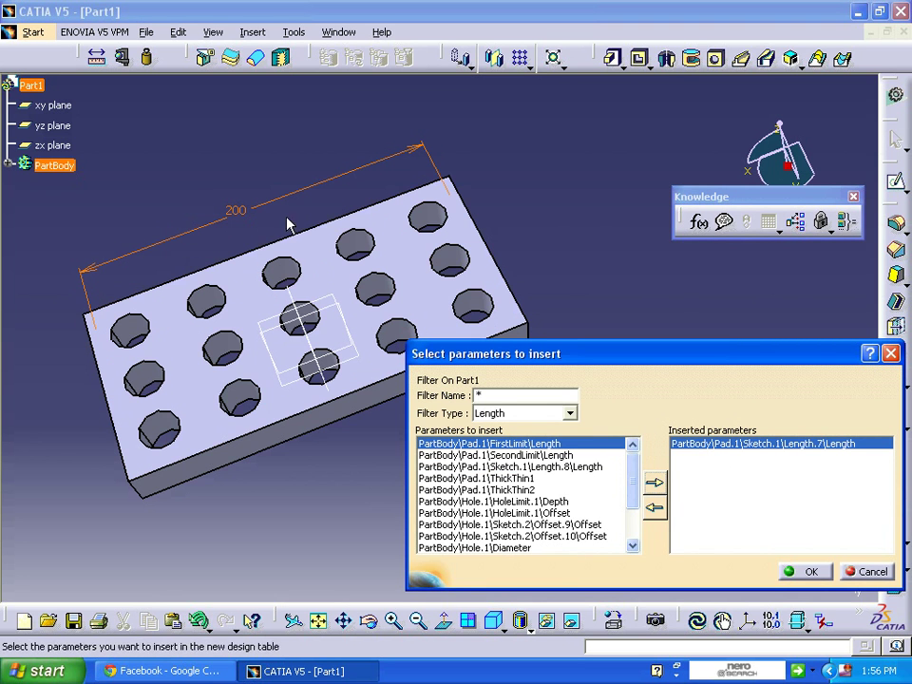
click(623, 466)
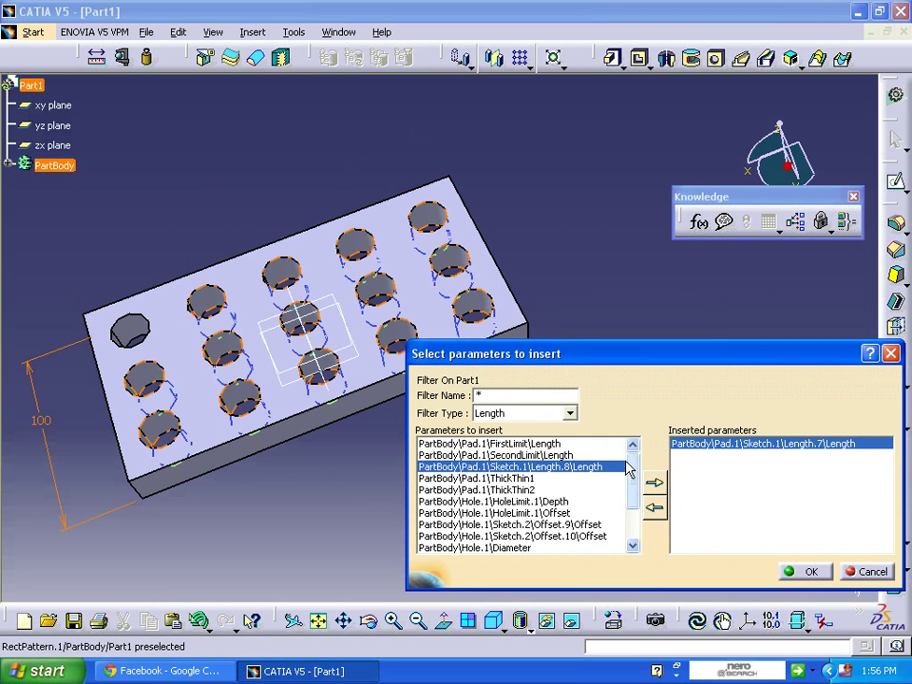
click(653, 481)
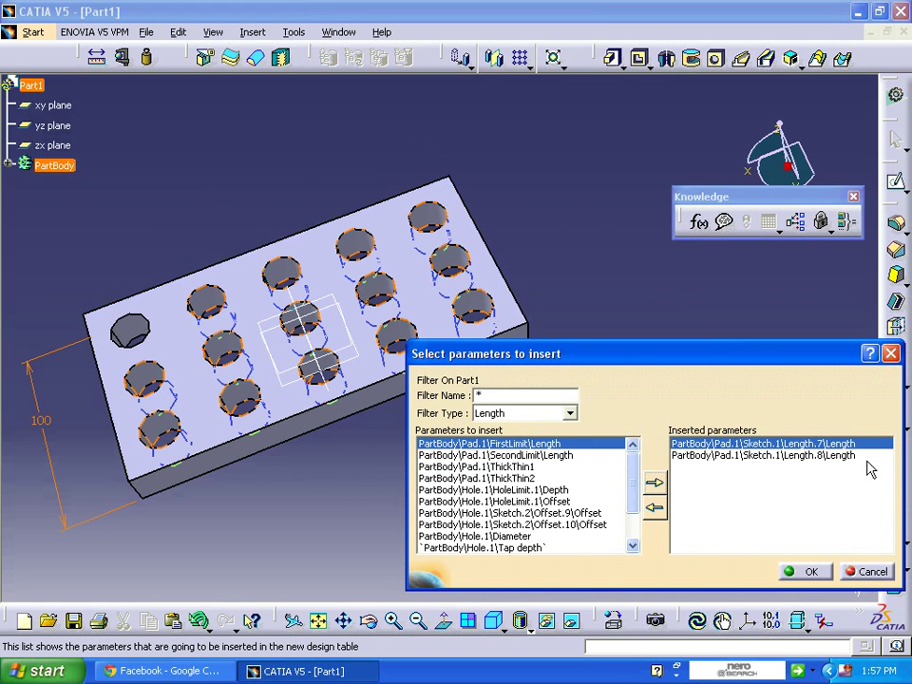
middle_drag(306, 507, 361, 480)
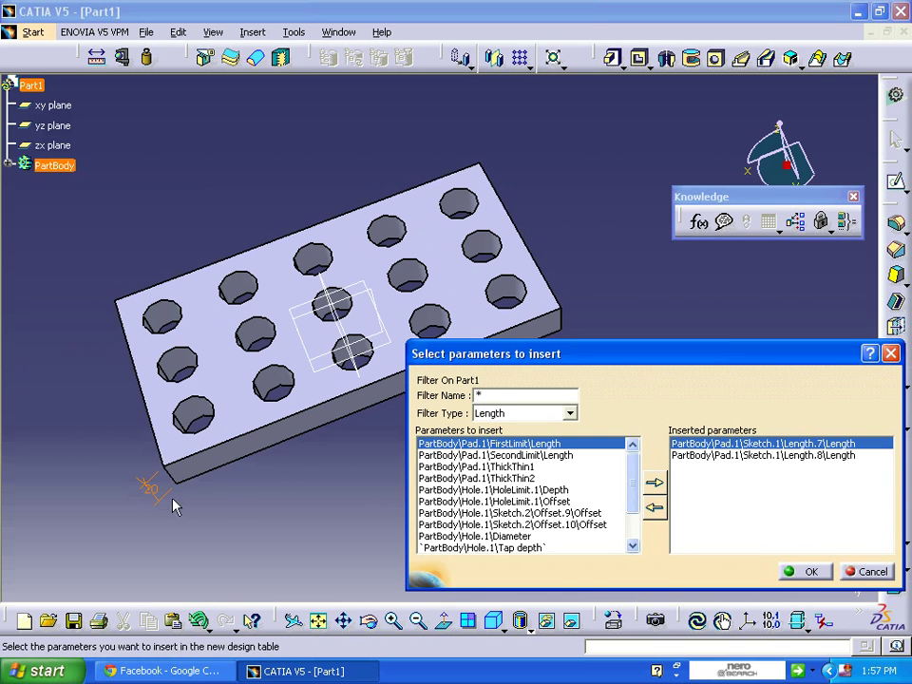
click(654, 482)
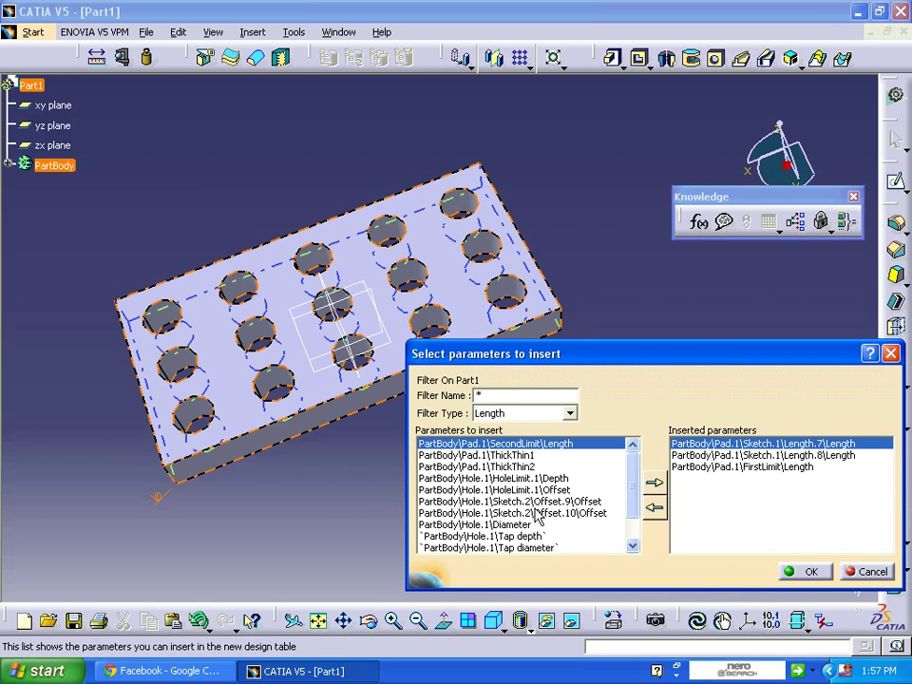
- Insert the hole's diameter and HoleLimit.1 depth parameters into the design table
click(557, 480)
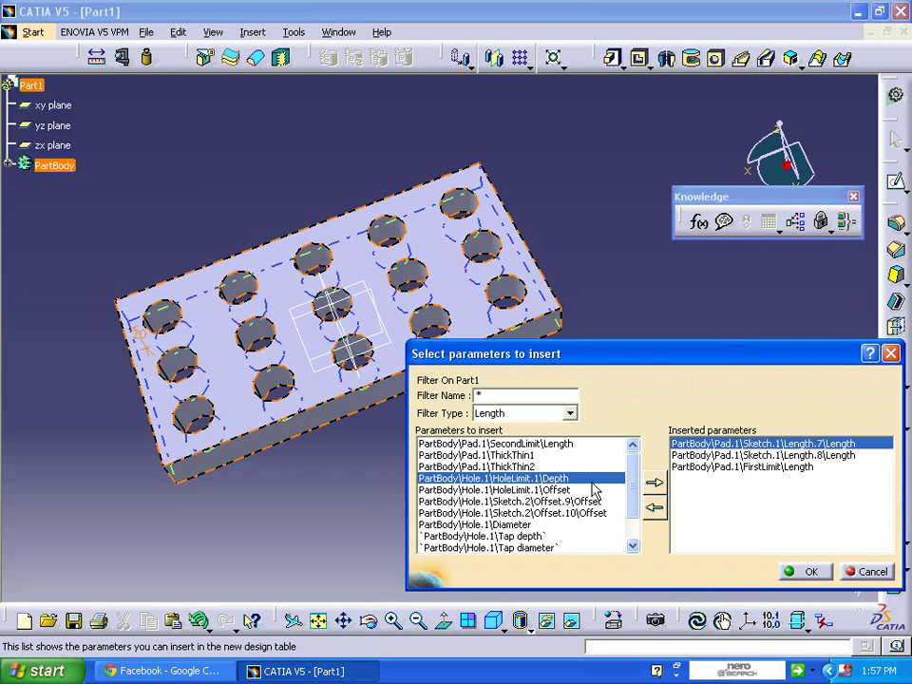
click(541, 491)
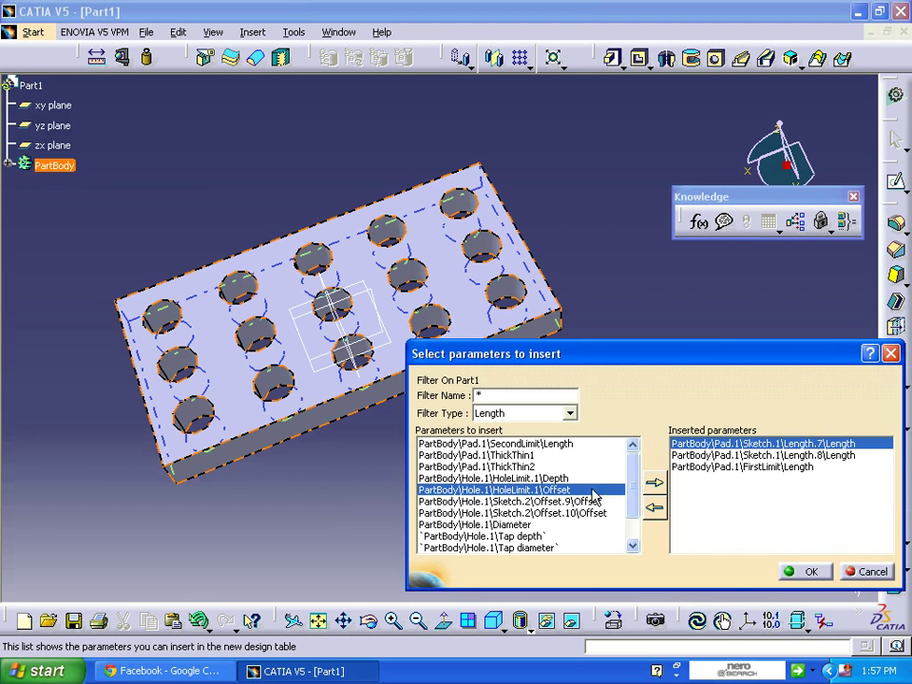
click(523, 523)
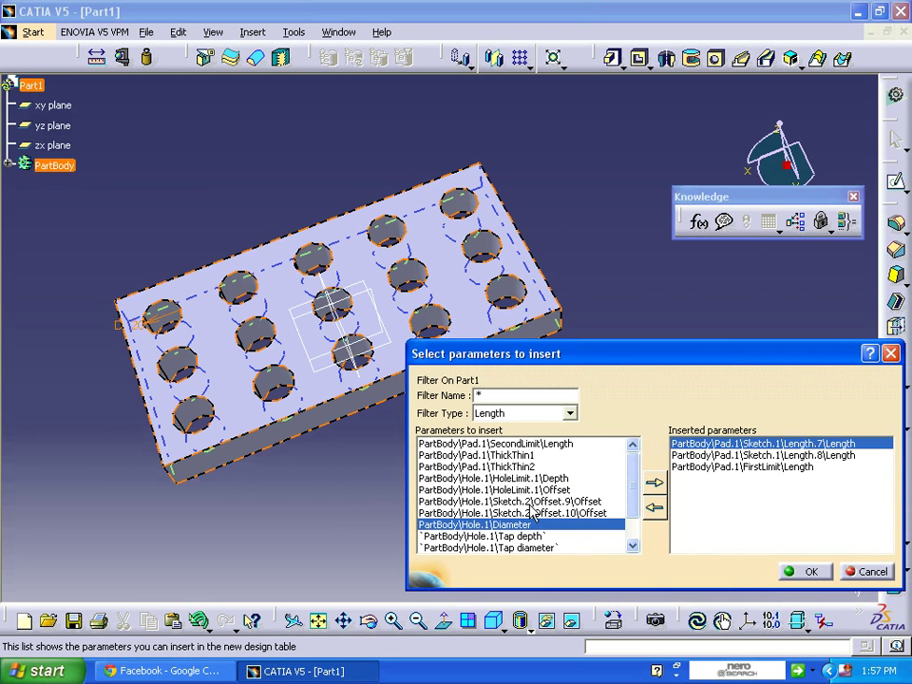
click(654, 485)
click(570, 478)
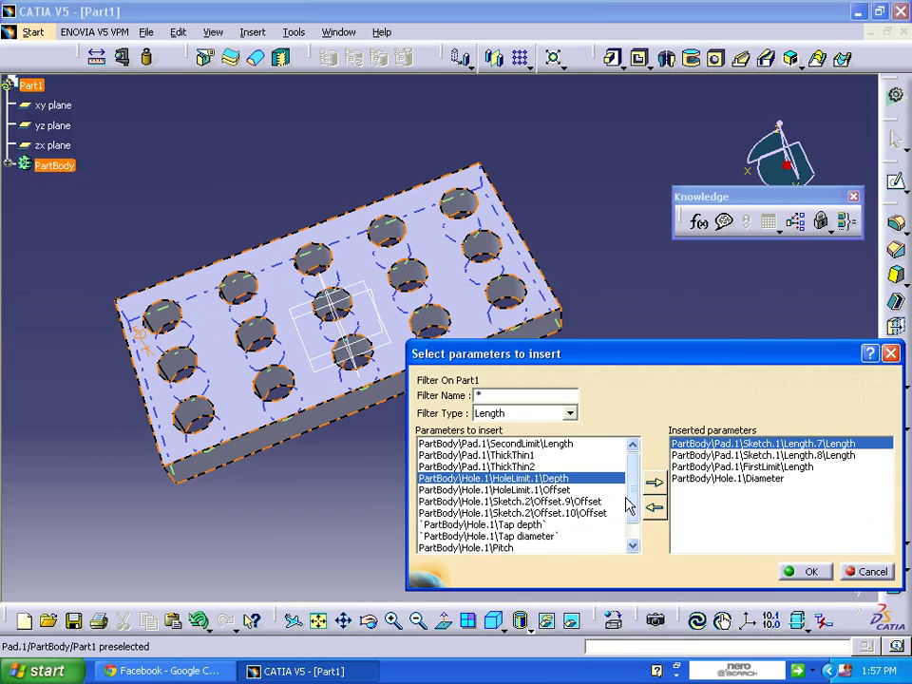
click(655, 484)
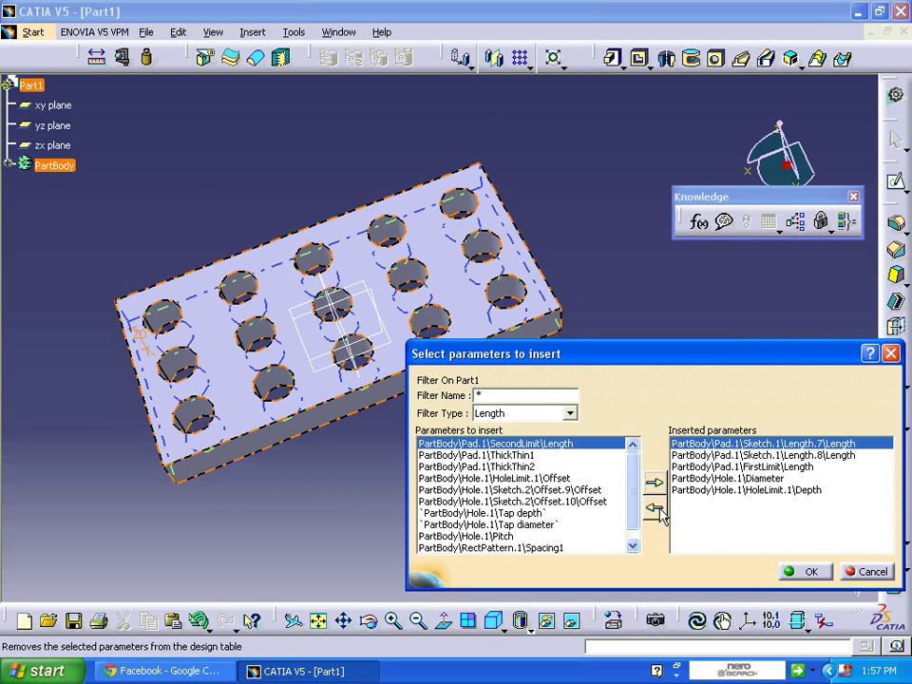
- Insert the hole's two positioning offsets, Offset.9 and Offset.10 of Sketch.2, into the design table
click(577, 490)
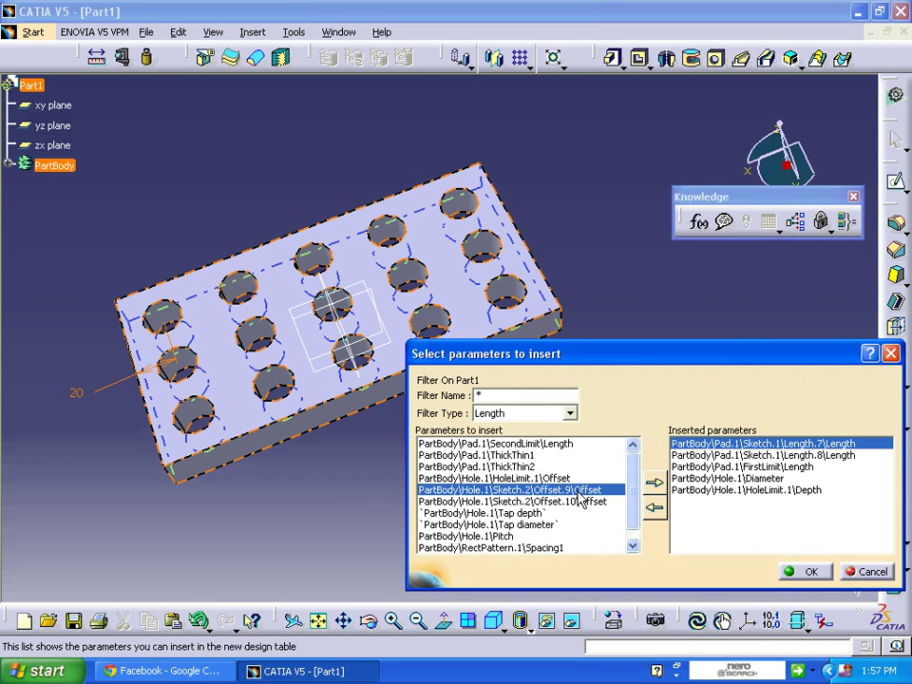
click(656, 484)
click(599, 489)
click(655, 487)
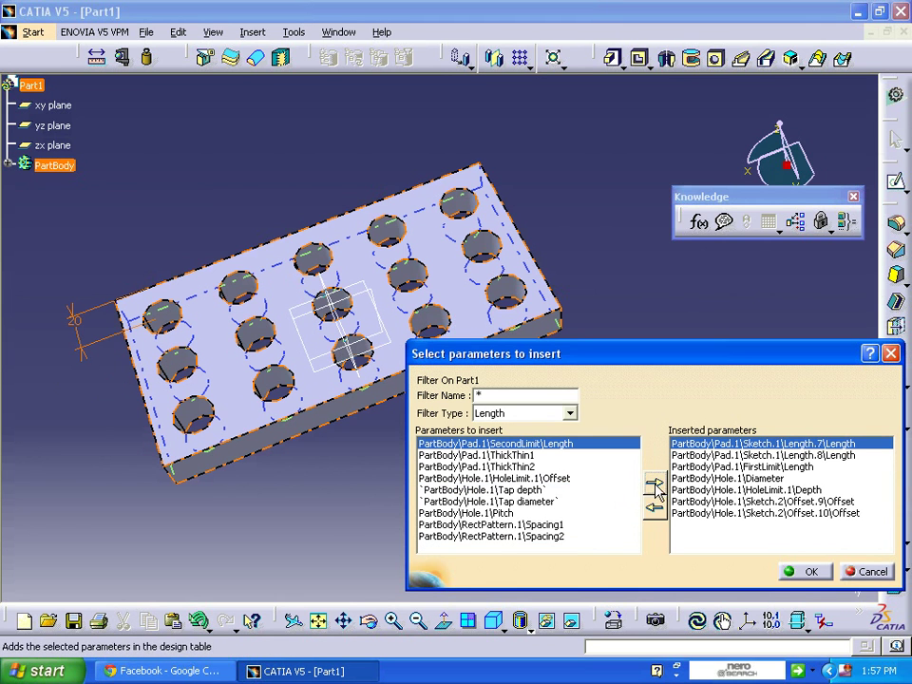
- Insert the rectangular pattern's Spacing1 and Spacing2 parameters into the design table
click(513, 524)
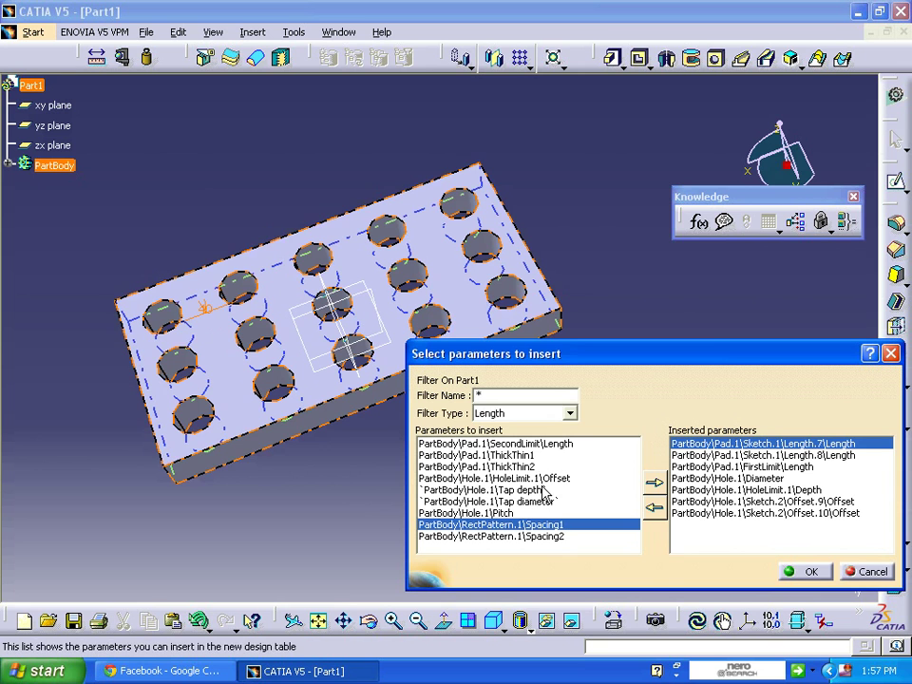
click(653, 485)
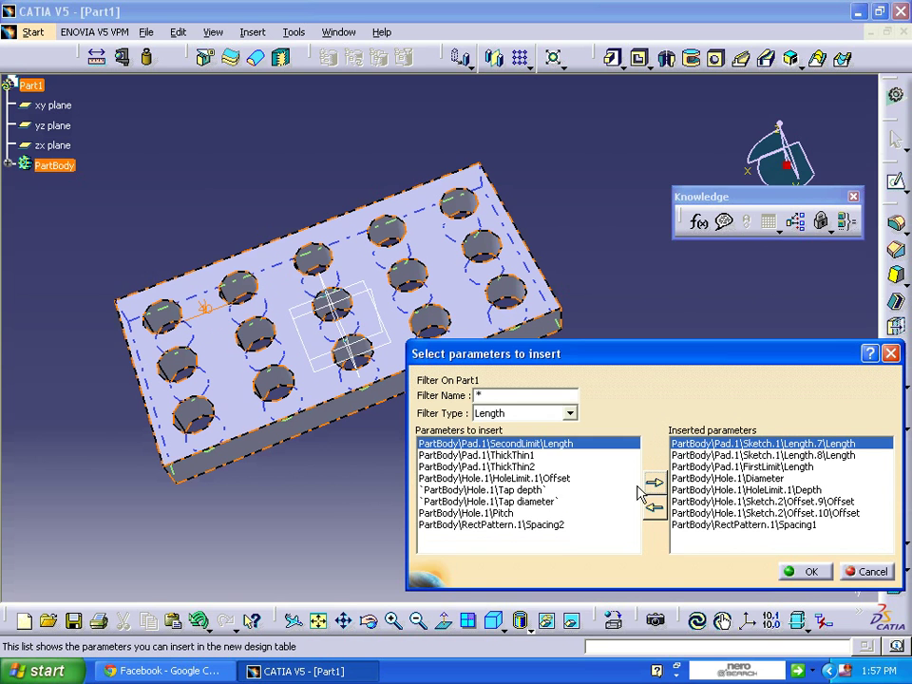
click(556, 526)
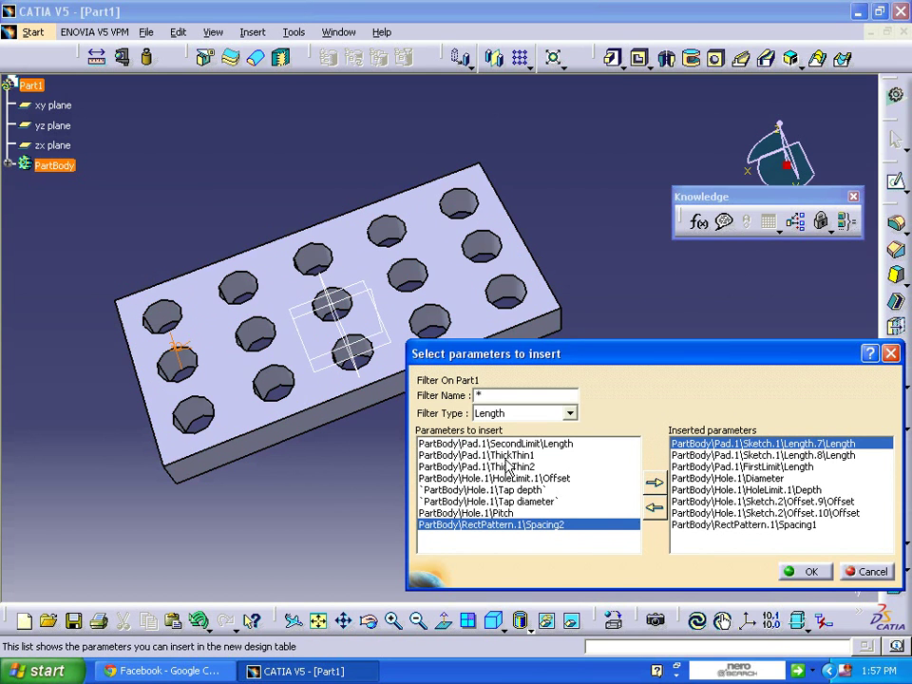
click(653, 485)
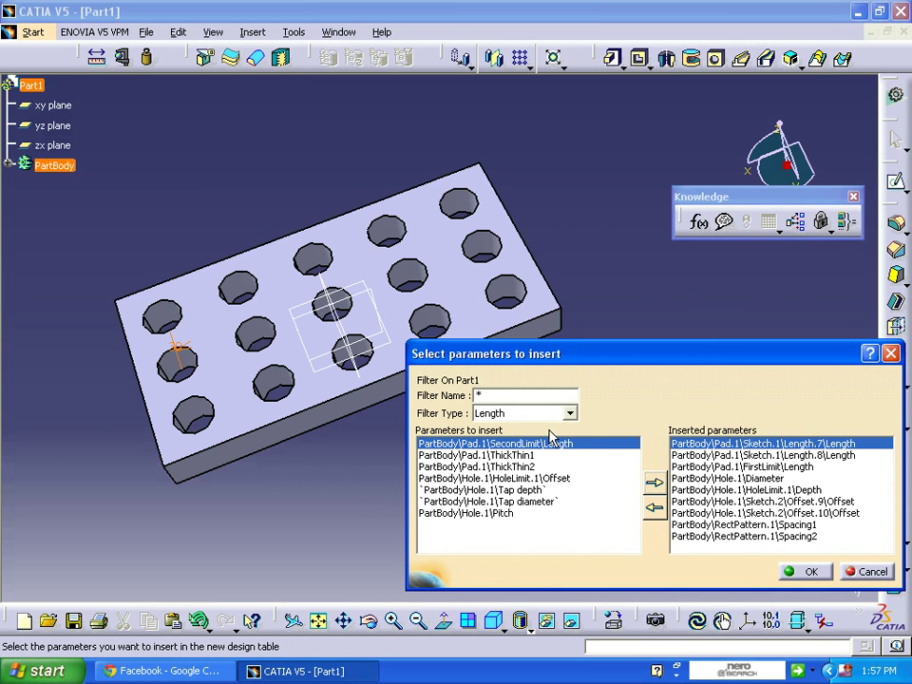
- Confirm the inserted parameters and save the design table as DesignTable1 on the Desktop, overwriting the existing file
click(568, 413)
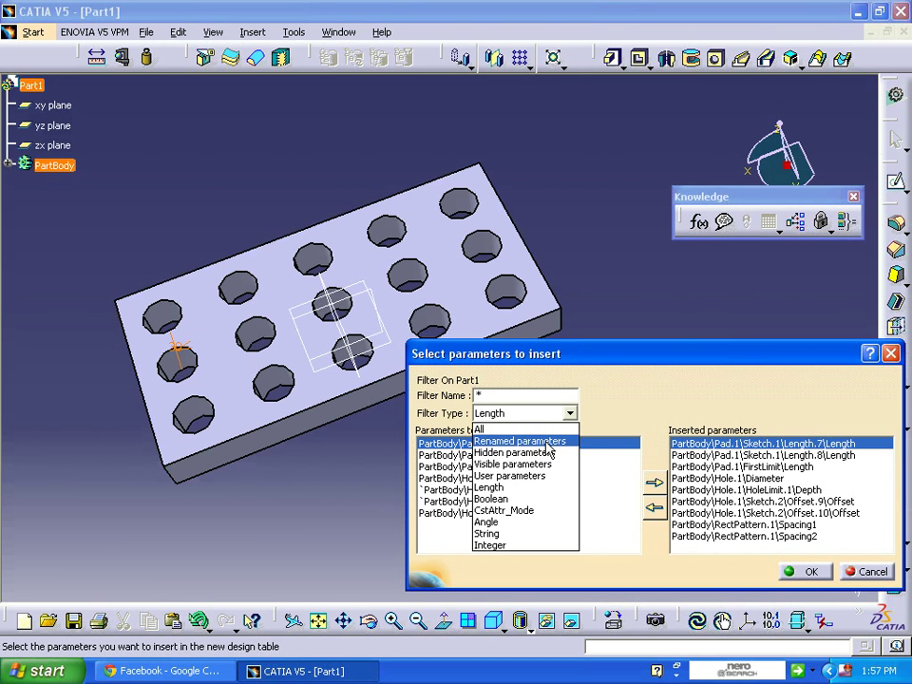
click(570, 413)
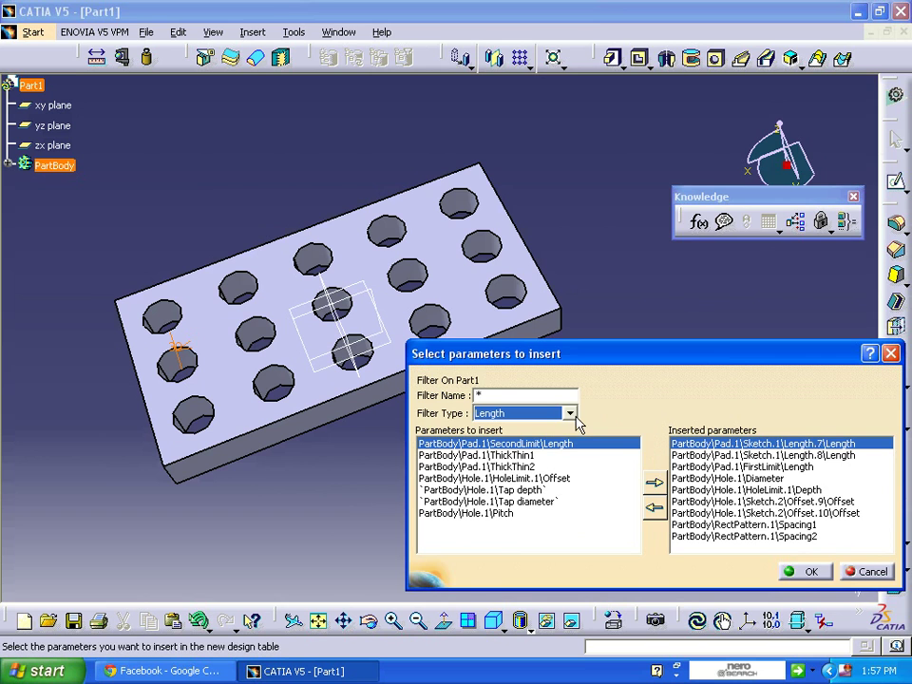
click(811, 571)
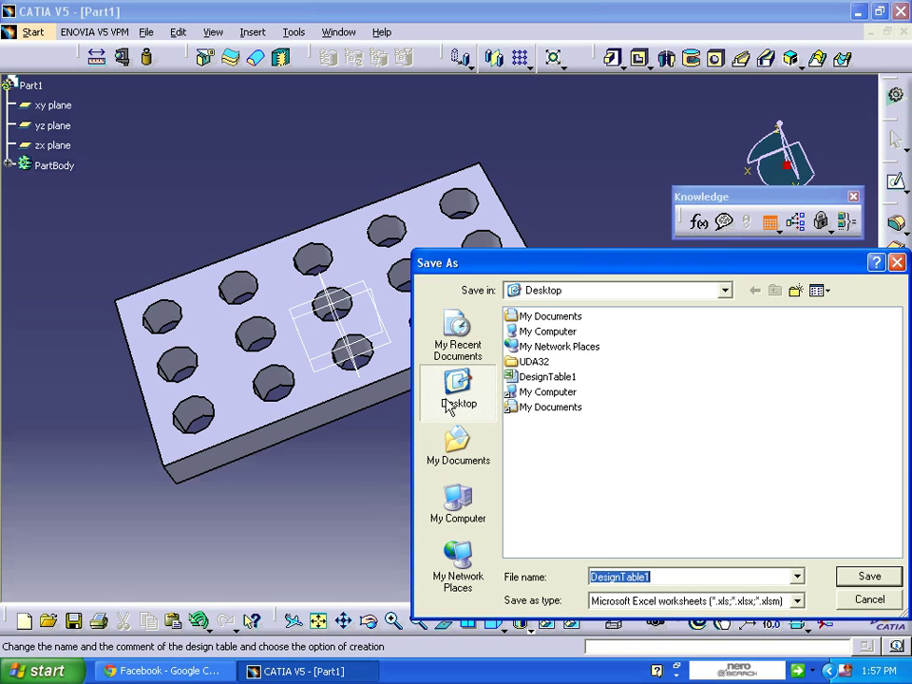
click(866, 578)
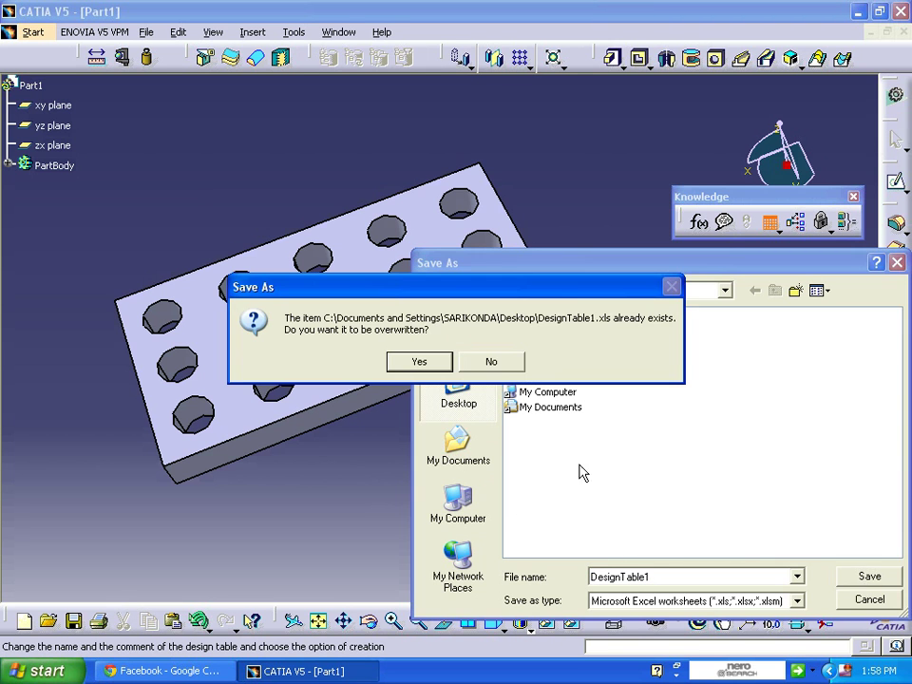
click(432, 362)
click(471, 388)
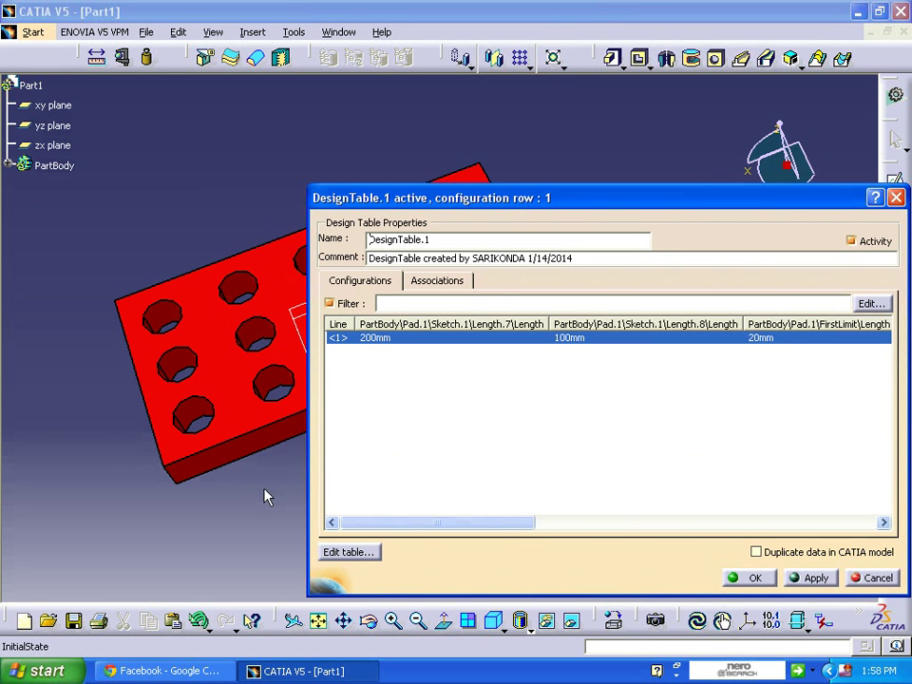
- Apply the design table's first configuration row to the plate
middle_drag(266, 512, 116, 484)
click(811, 578)
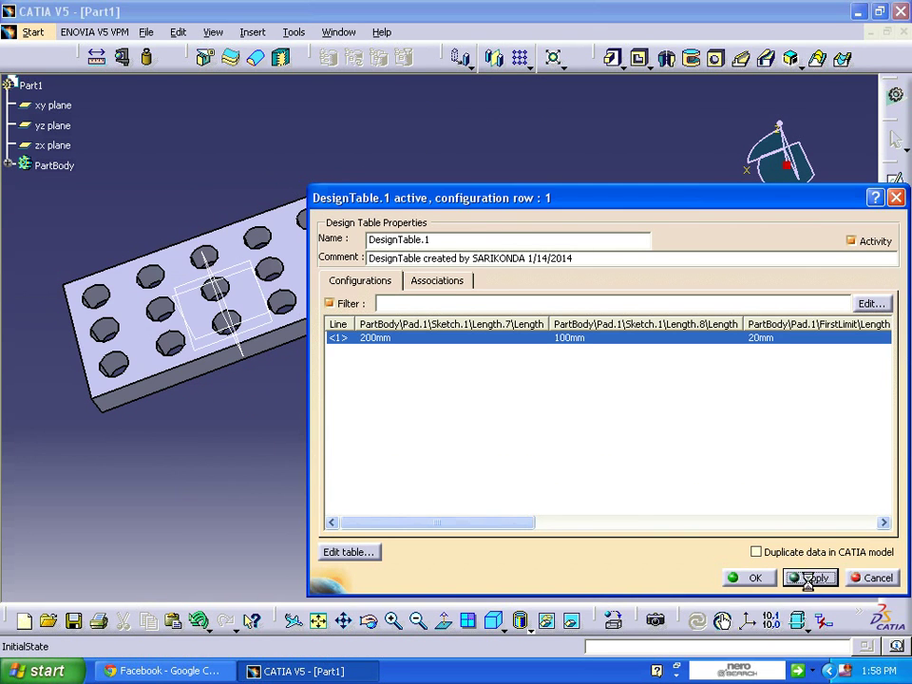
middle_drag(245, 450, 173, 401)
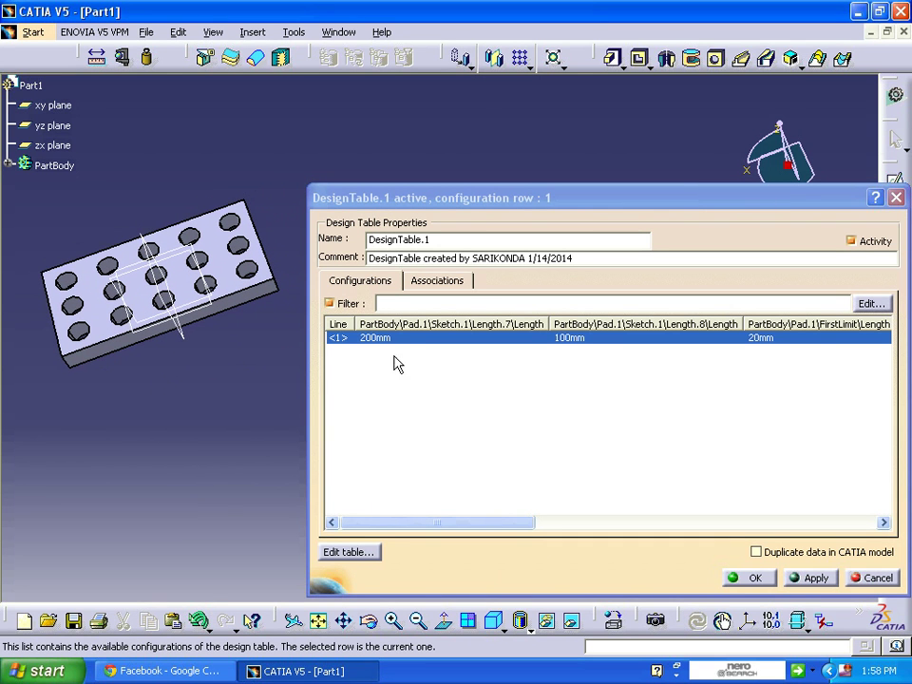
- Open the design table in Excel and enter the pad's values 200, 200 and 40 in cells A3 to C3
click(361, 552)
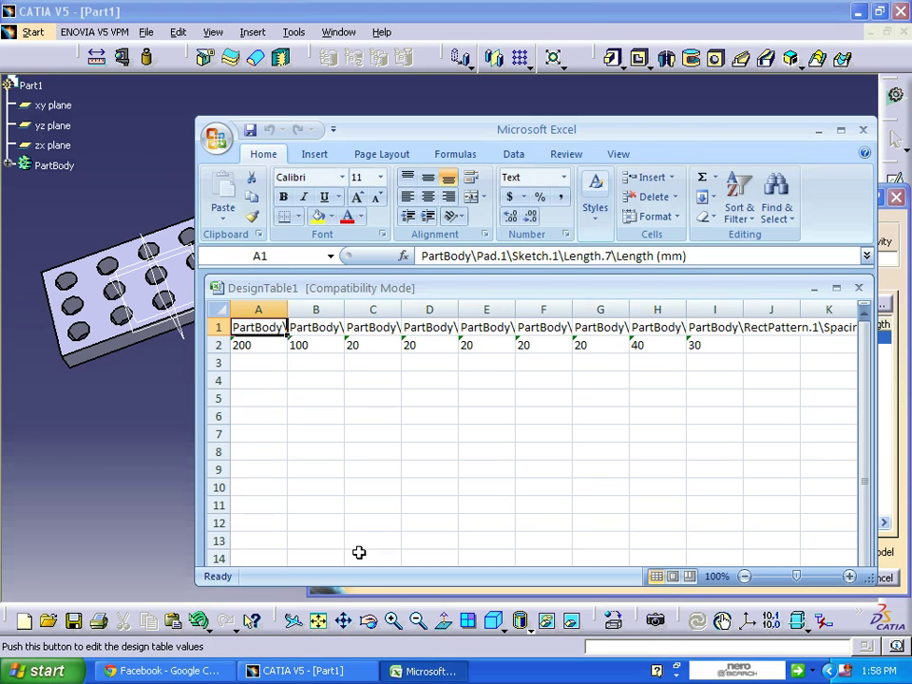
click(267, 377)
key(Up)
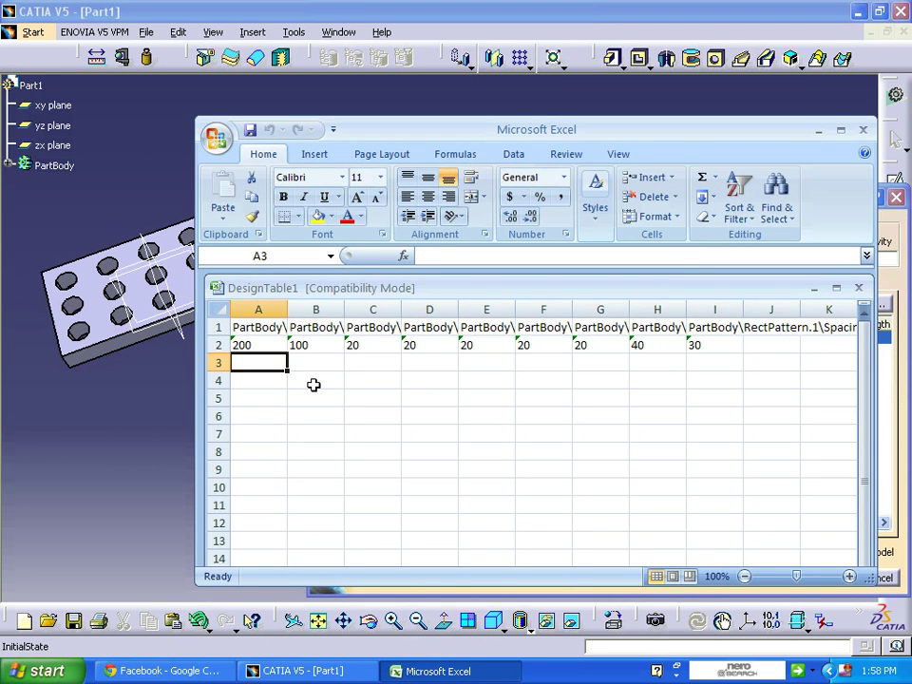
text(200)
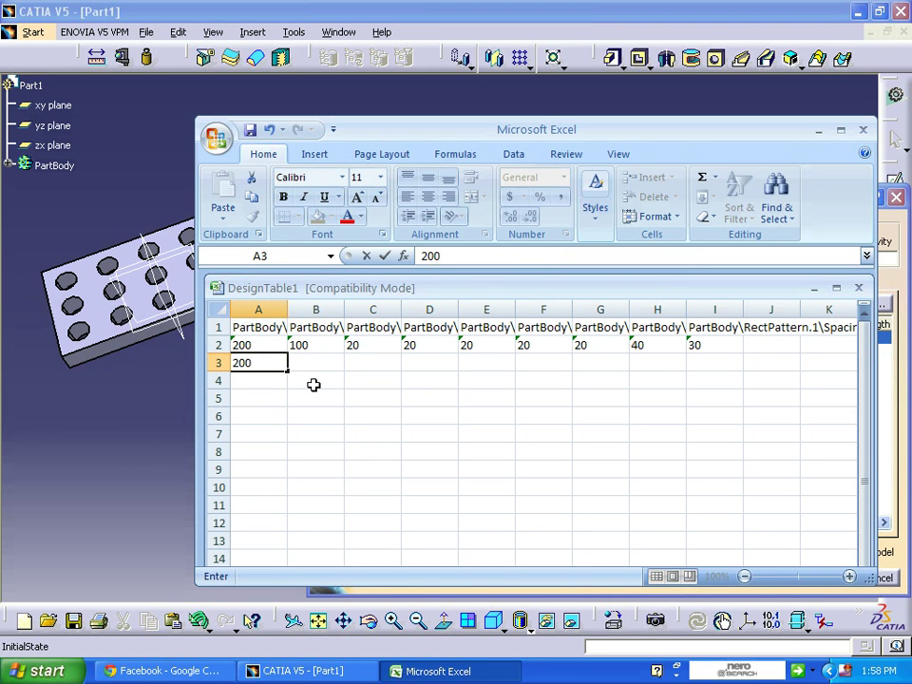
key(Tab)
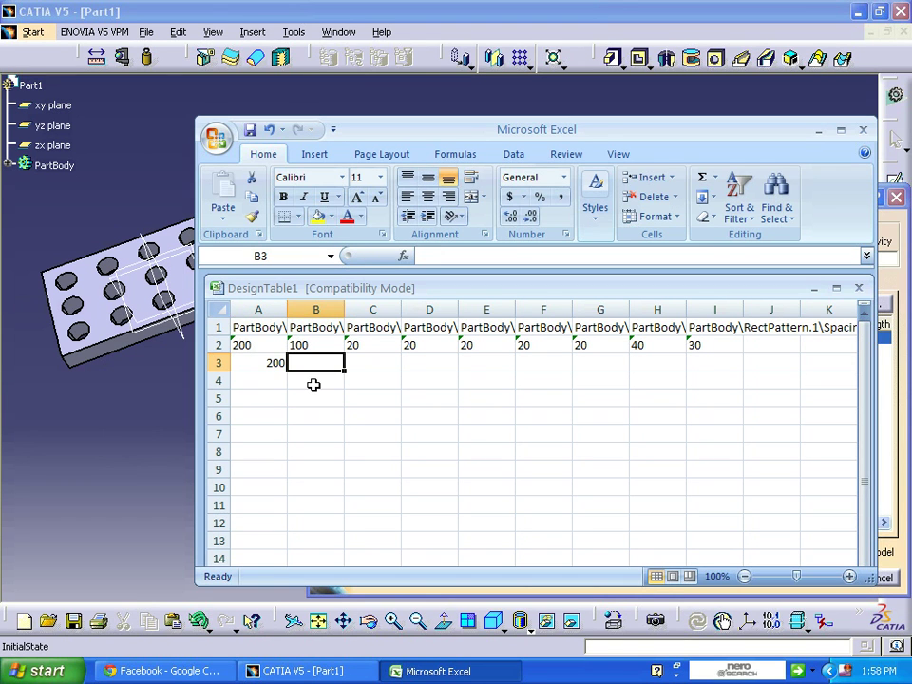
text(200)
key(Tab)
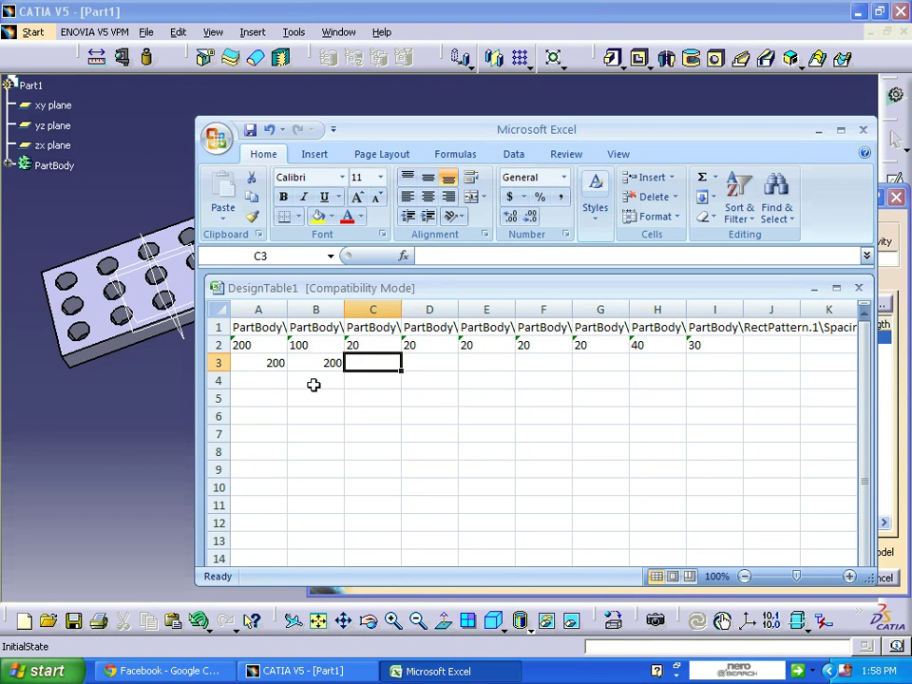
text(40)
key(Tab)
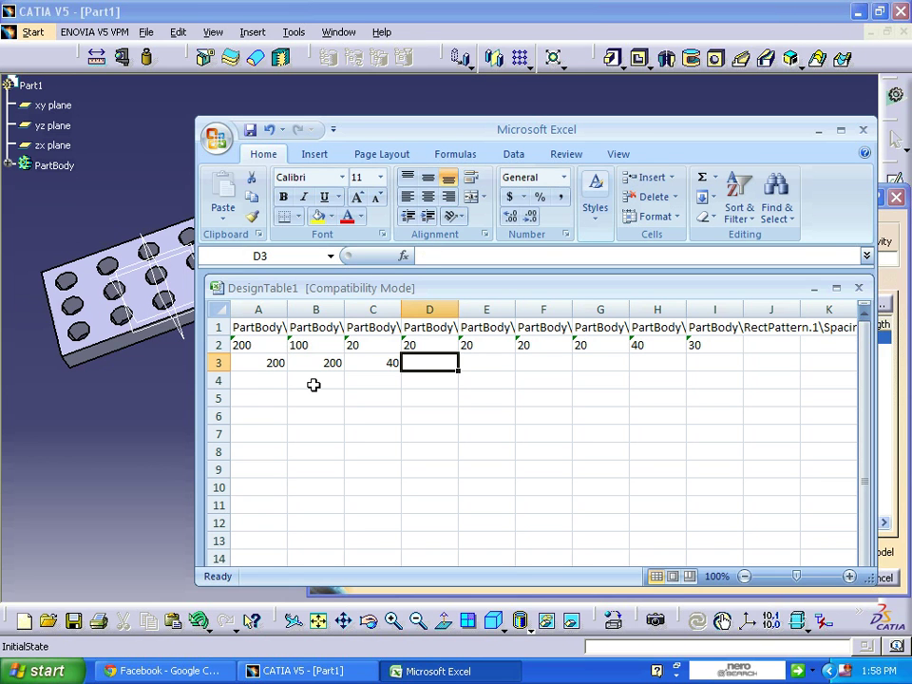
- Enter hole diameter 20, hole depth 40 and both hole offsets as 25 in cells D3 to G3
text(20)
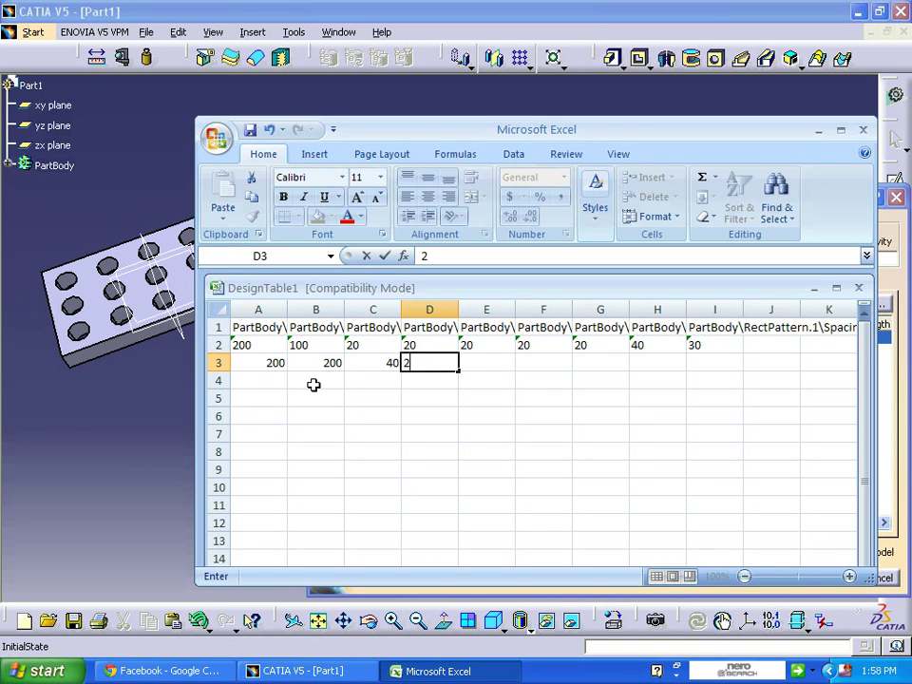
key(Tab)
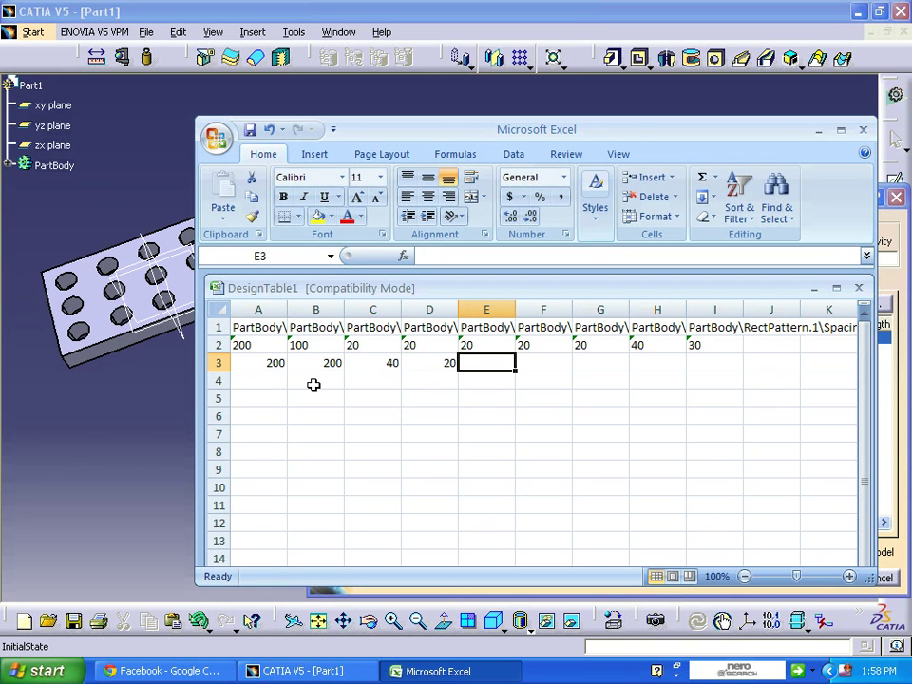
text(40)
key(Tab)
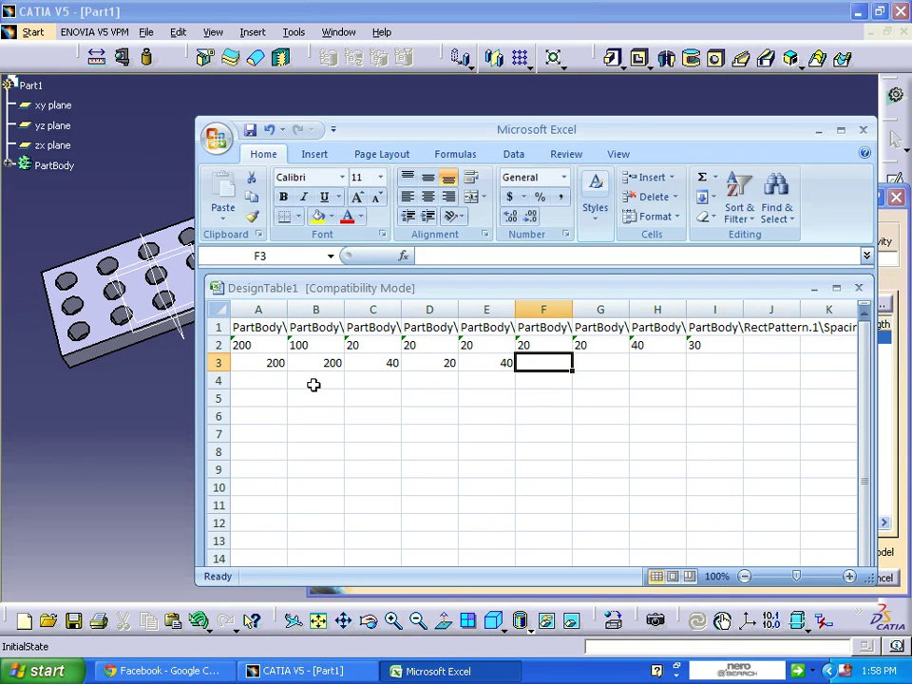
text(25)
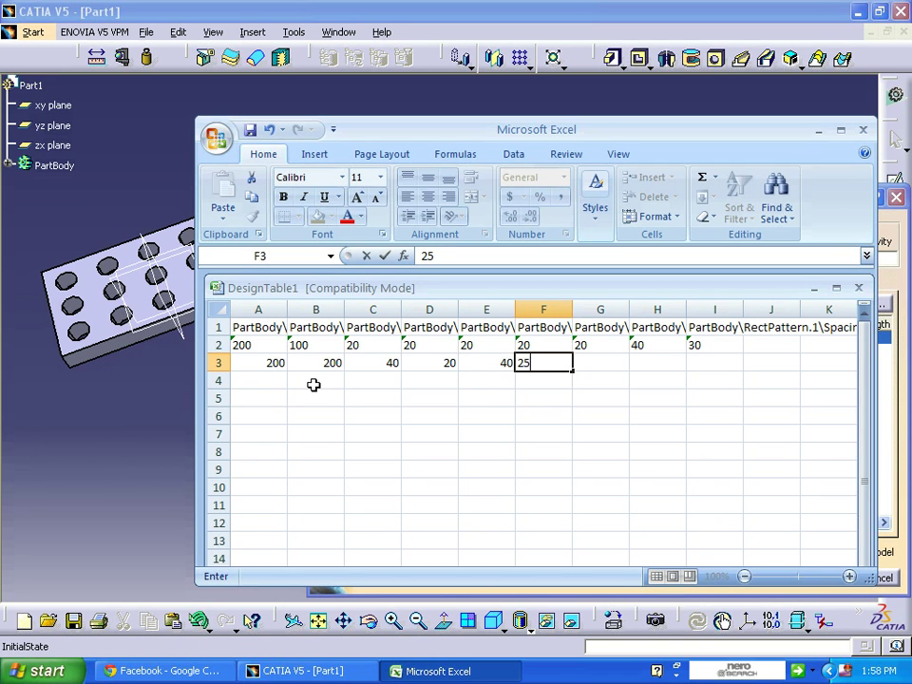
key(Tab)
text(2)
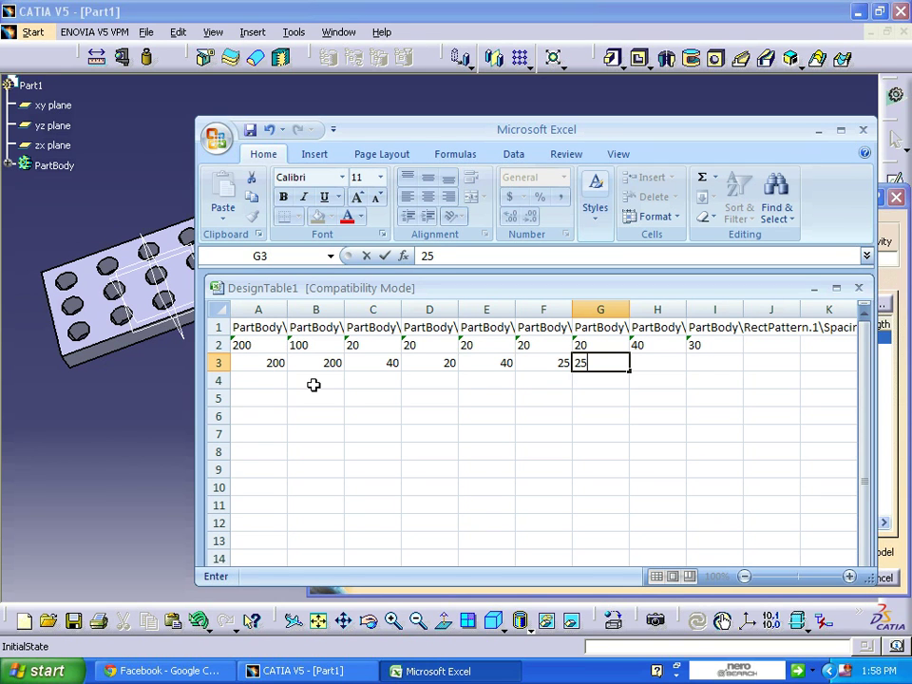
key(Tab)
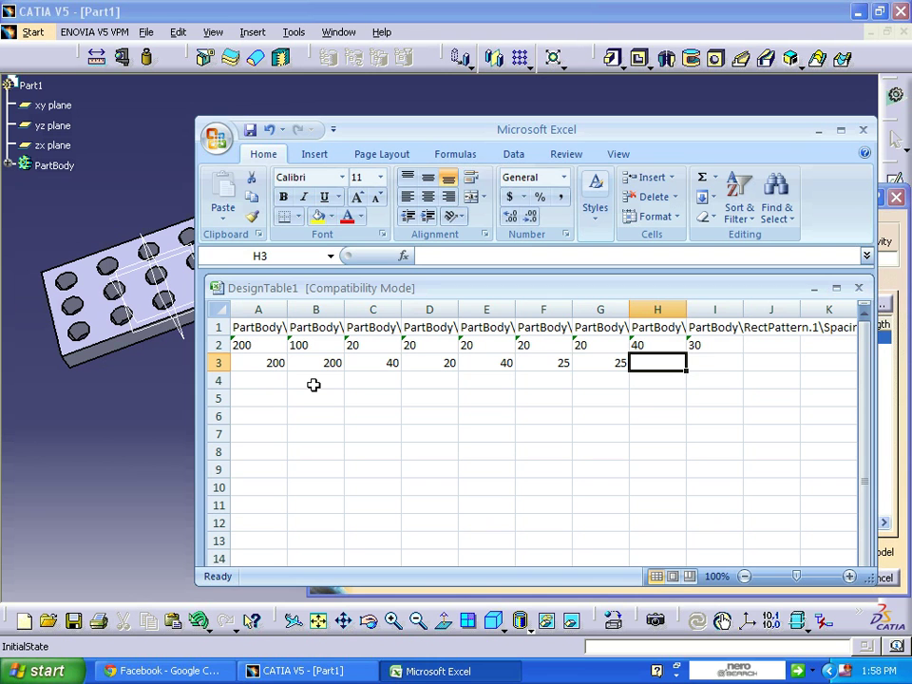
- Enter 40 for both rectangular pattern spacings in cells H3 and I3
text(40)
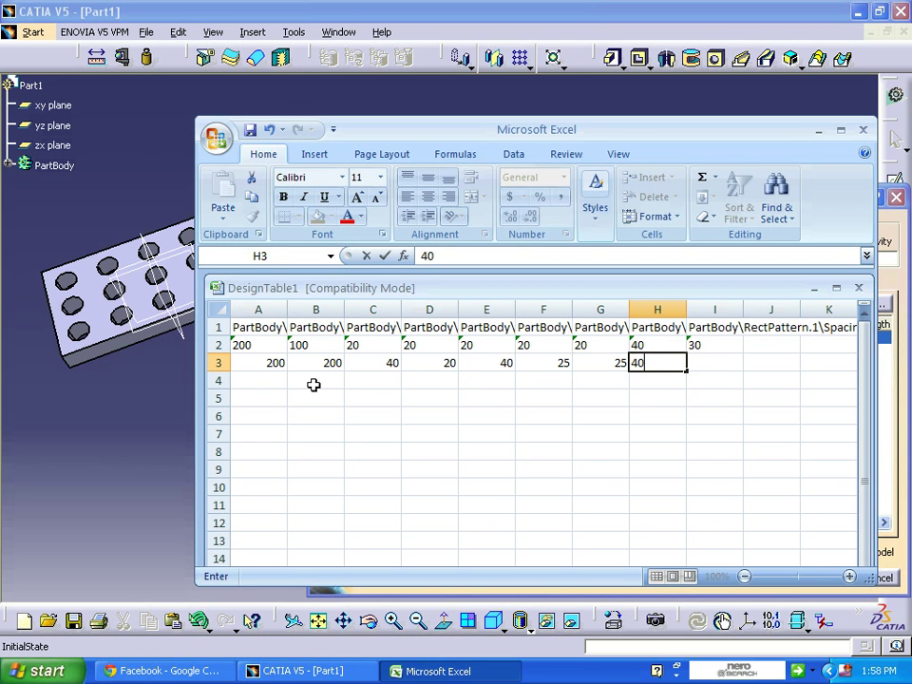
key(Tab)
text(40)
key(Tab)
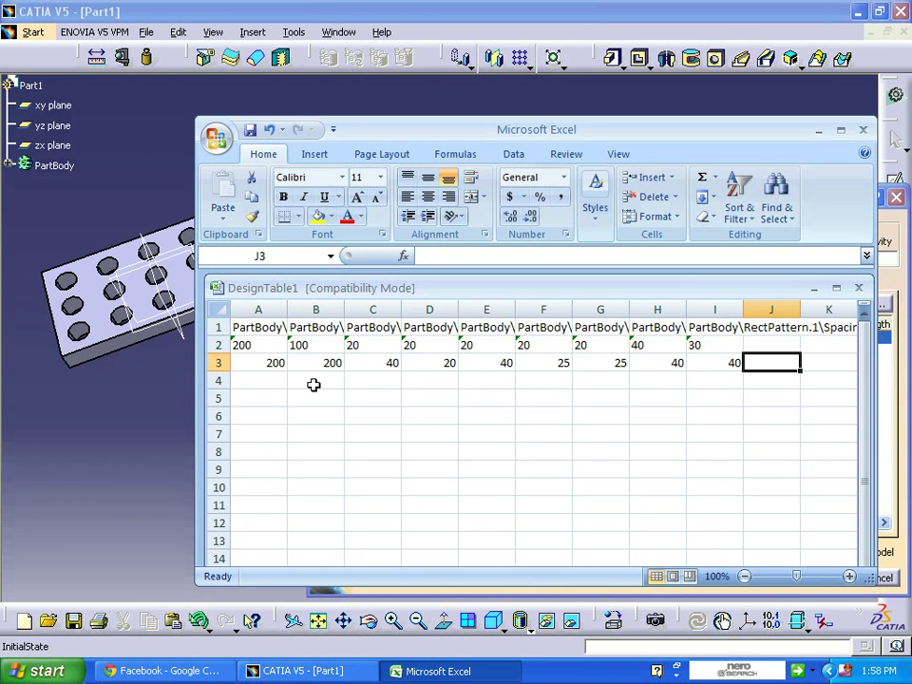
- Save the DesignTable1 workbook, close Excel and dismiss the synchronization report in CATIA
click(260, 379)
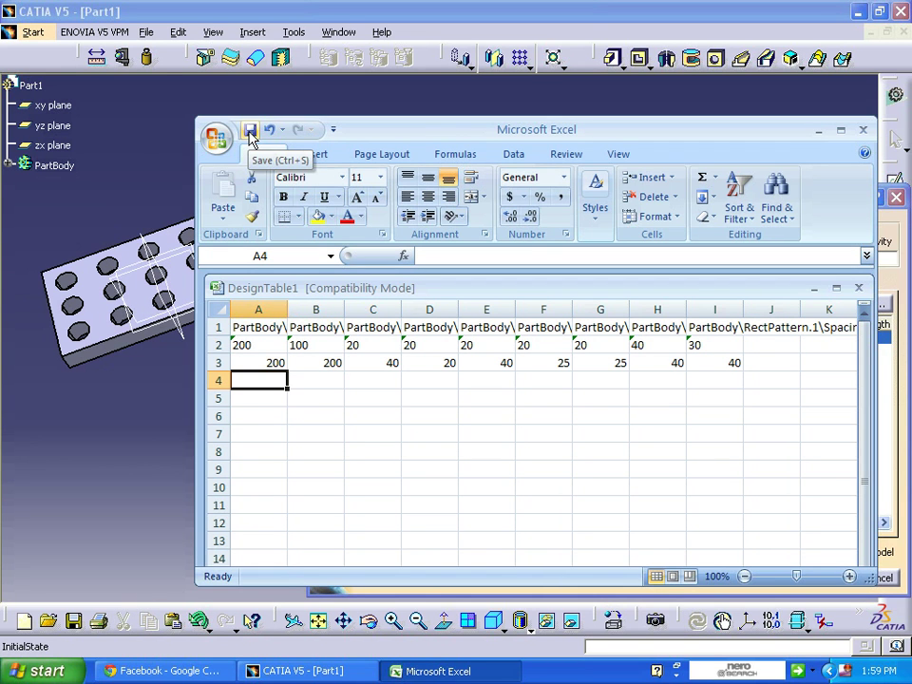
click(248, 132)
click(863, 130)
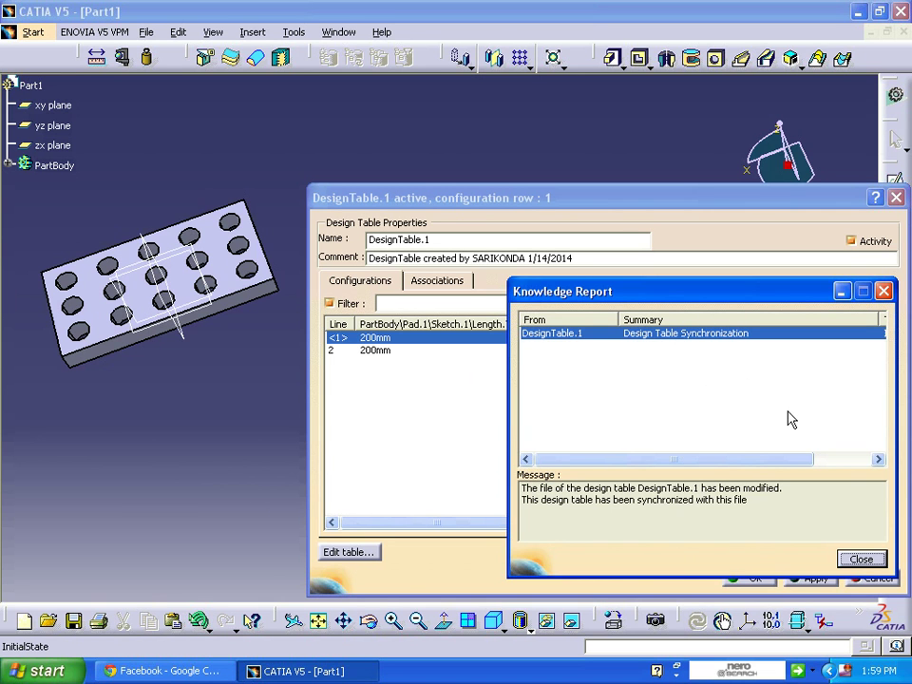
click(860, 559)
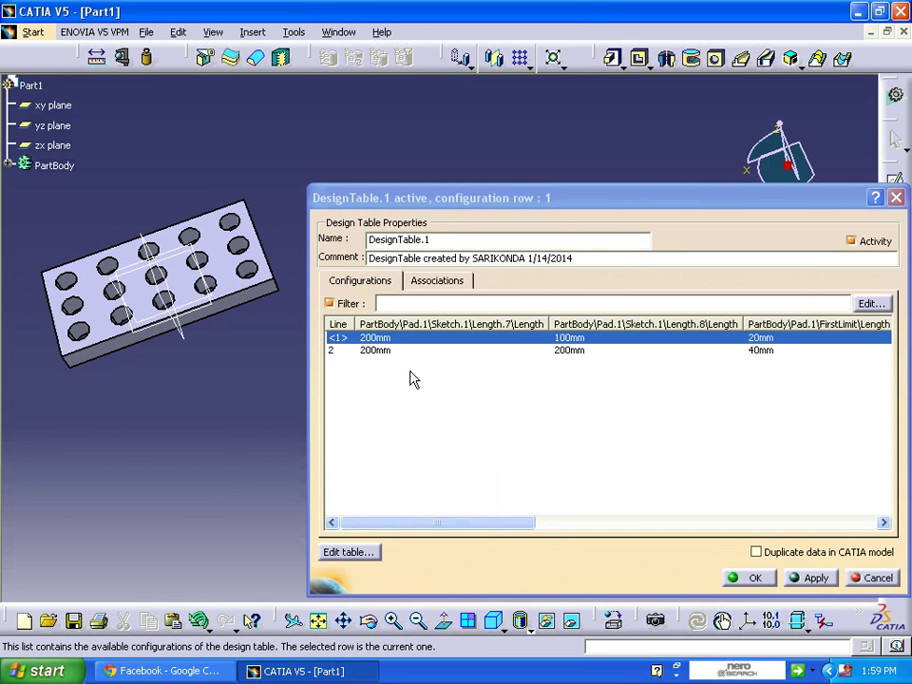
- Switch between the two design table configurations, applying row 1 and finally row 2 to the plate
click(390, 353)
click(539, 338)
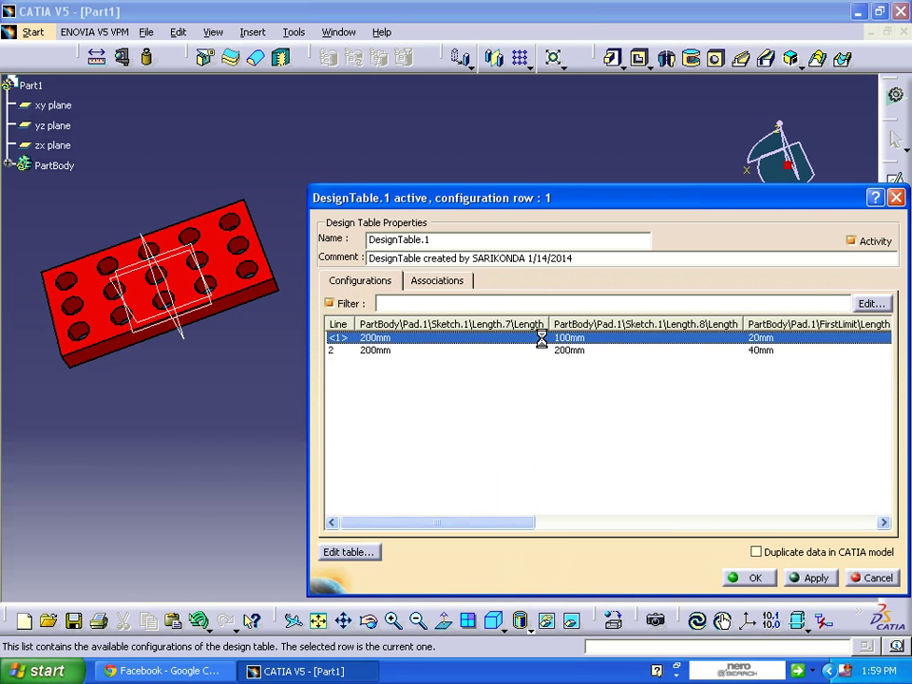
click(484, 349)
click(472, 338)
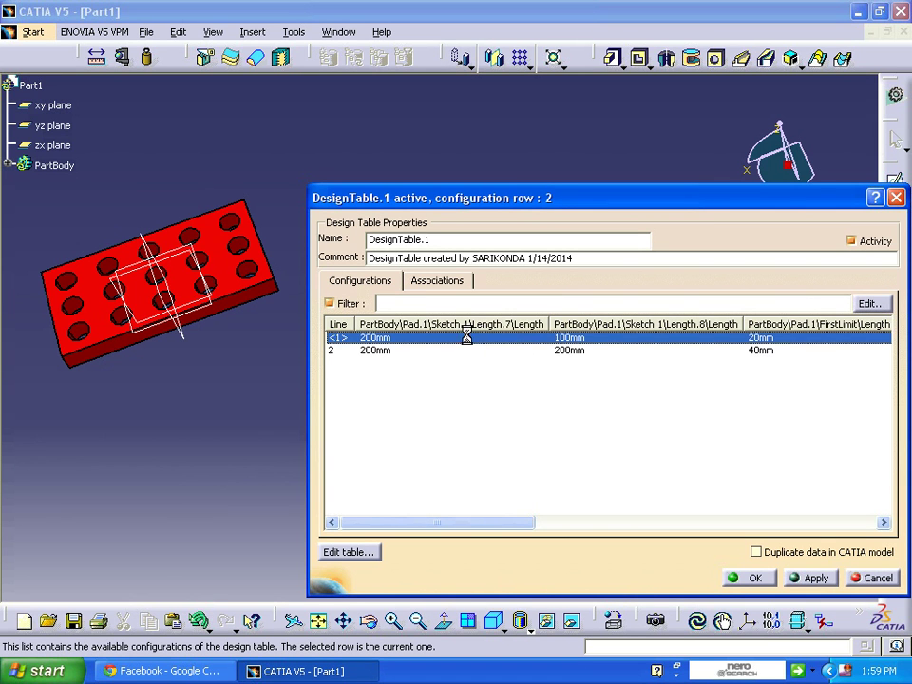
click(811, 577)
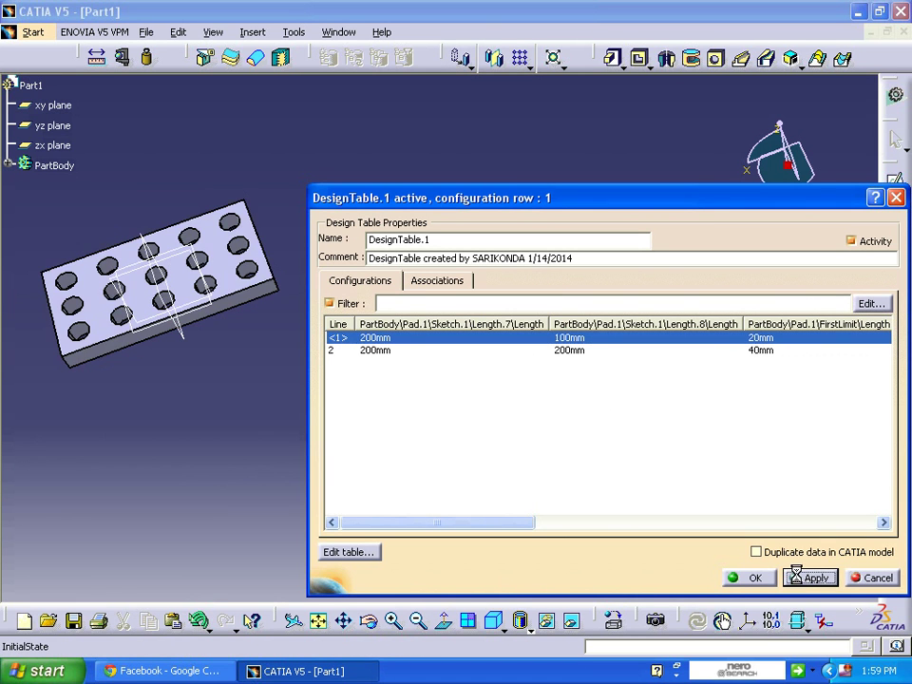
click(553, 352)
click(810, 577)
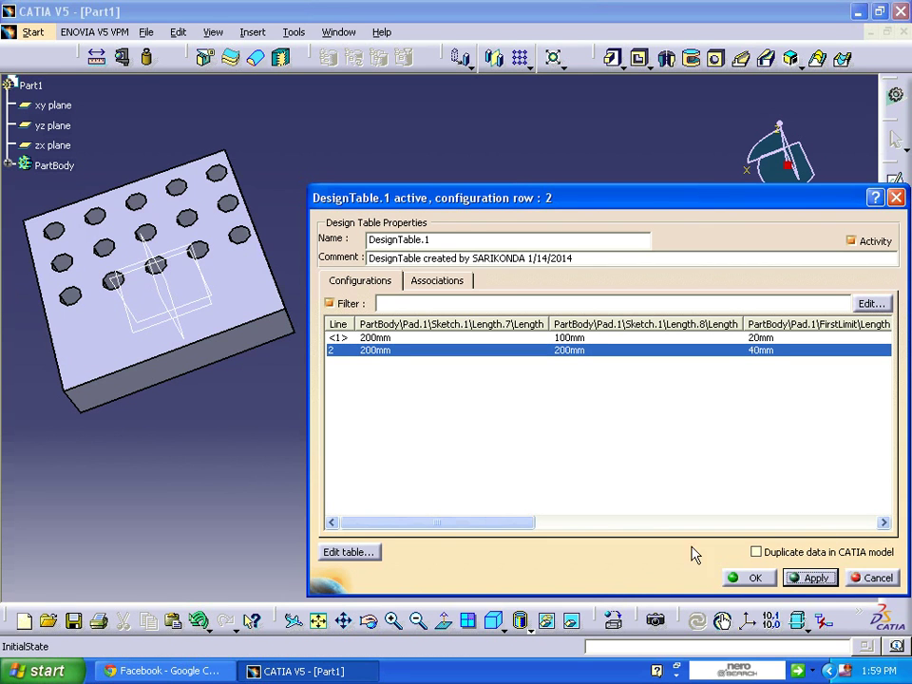